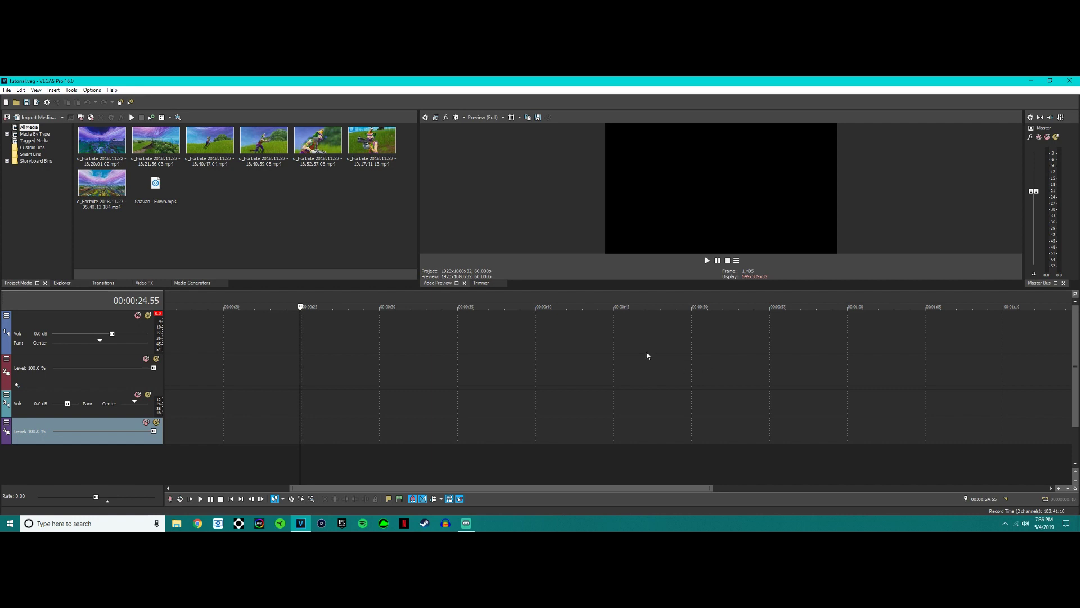
Preview the example edit's marker-cut clips at 00:00:08.46 and 00:00:10.35.
left_click(613, 346)
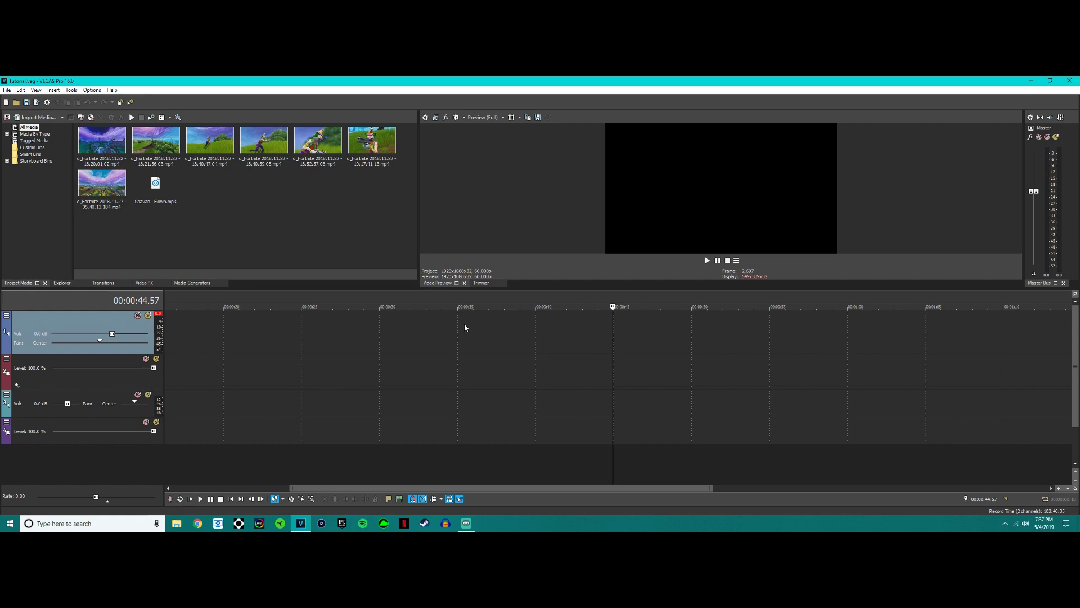
scroll(244, 359, "down", 3)
left_click(498, 423)
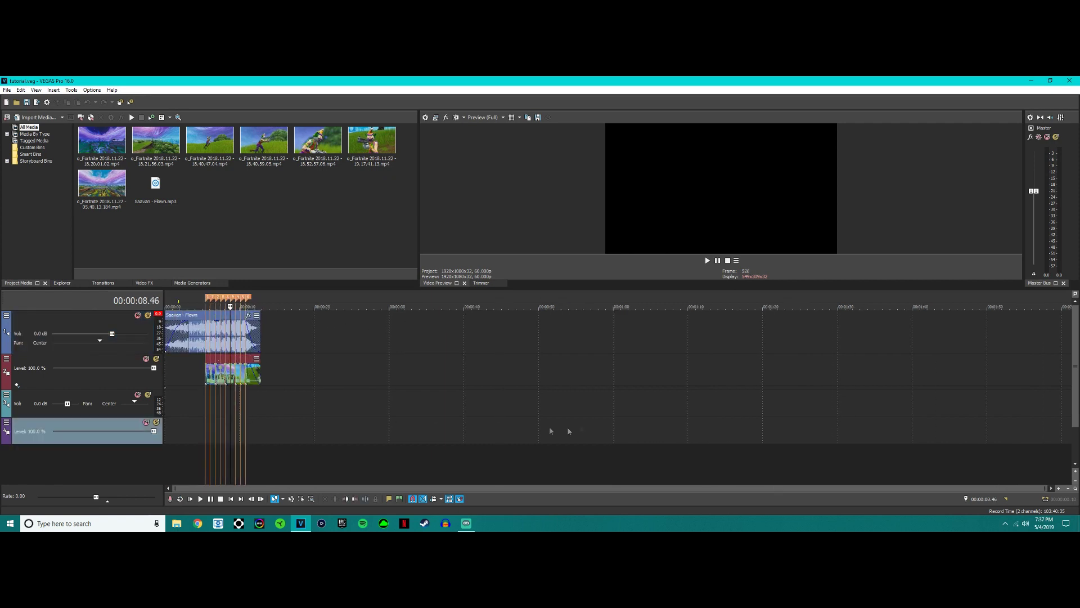
scroll(626, 394, "up", 3)
left_click(370, 416)
scroll(560, 394, "up", 1)
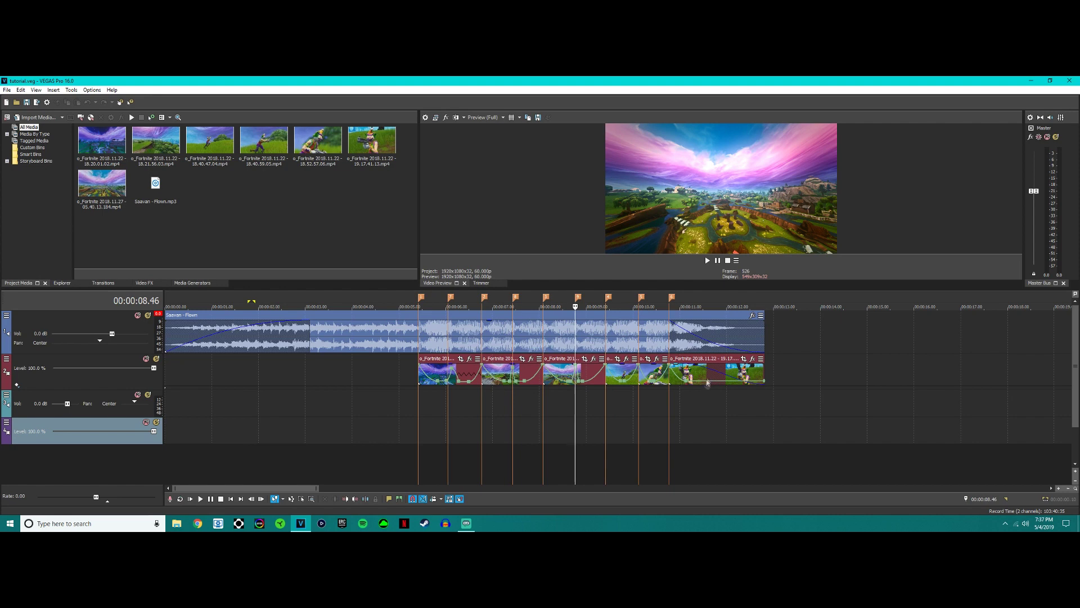
left_click(660, 378)
scroll(681, 395, "down", 2)
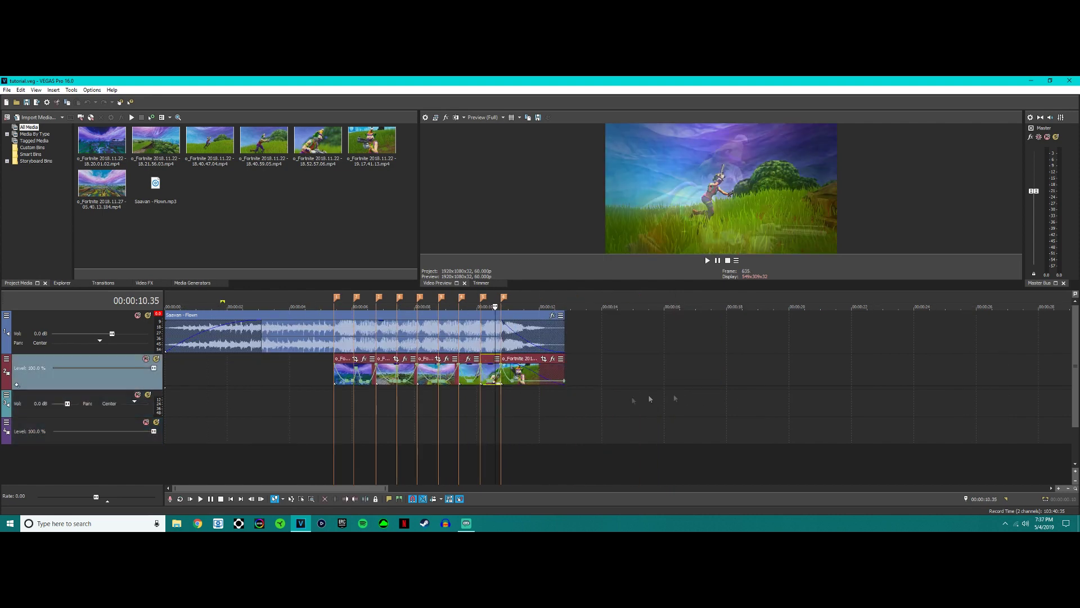
Check the clip at 00:00:12.01, then drop another Saavan - Flown.mp3 copy onto track 1.
left_click(539, 395)
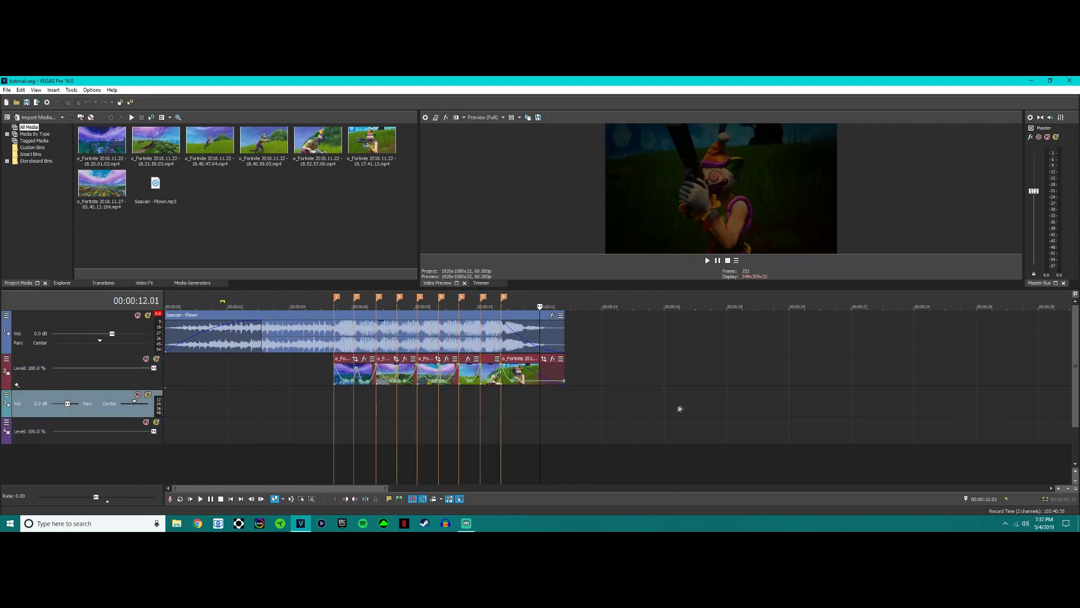
scroll(596, 388, "down", 2)
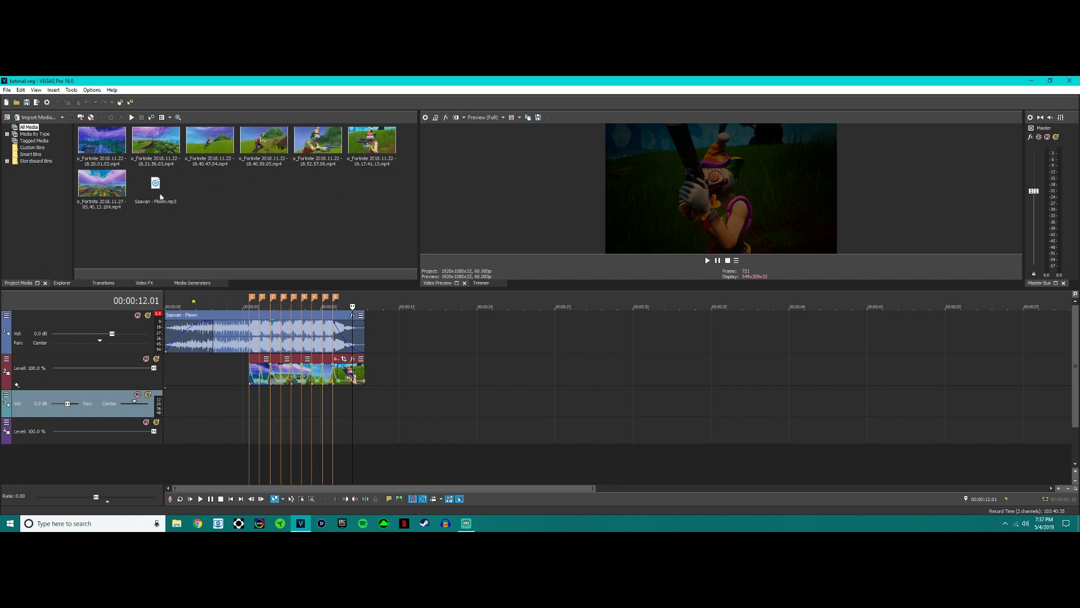
left_click_drag(155, 203, 517, 332)
Trim the new song copy's start to about 00:00:49.
scroll(707, 390, "down", 5)
left_click(477, 359)
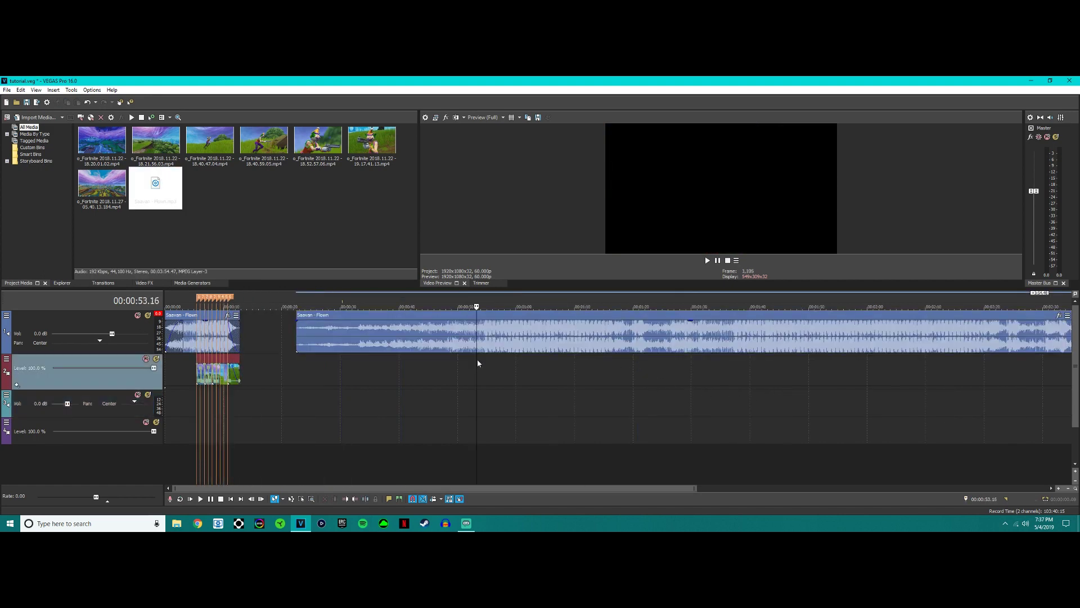
scroll(341, 359, "up", 3)
left_click_drag(252, 334, 561, 339)
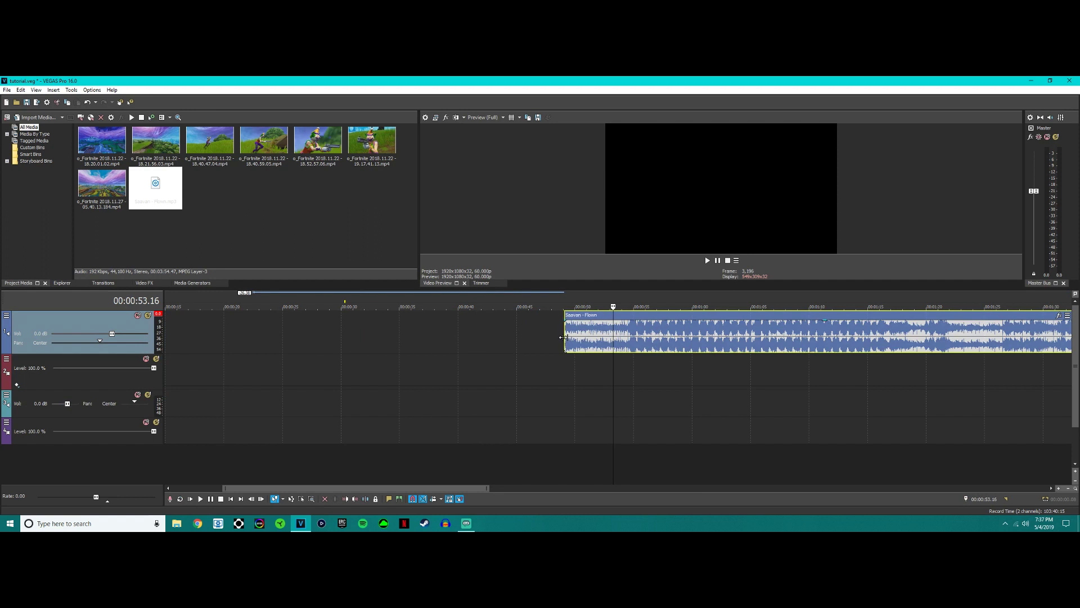
Add a fade-in to the song's start, play it back, and make the audio track taller.
left_click(631, 365)
scroll(724, 363, "up", 2)
left_click(507, 334)
left_click_drag(465, 331, 589, 320)
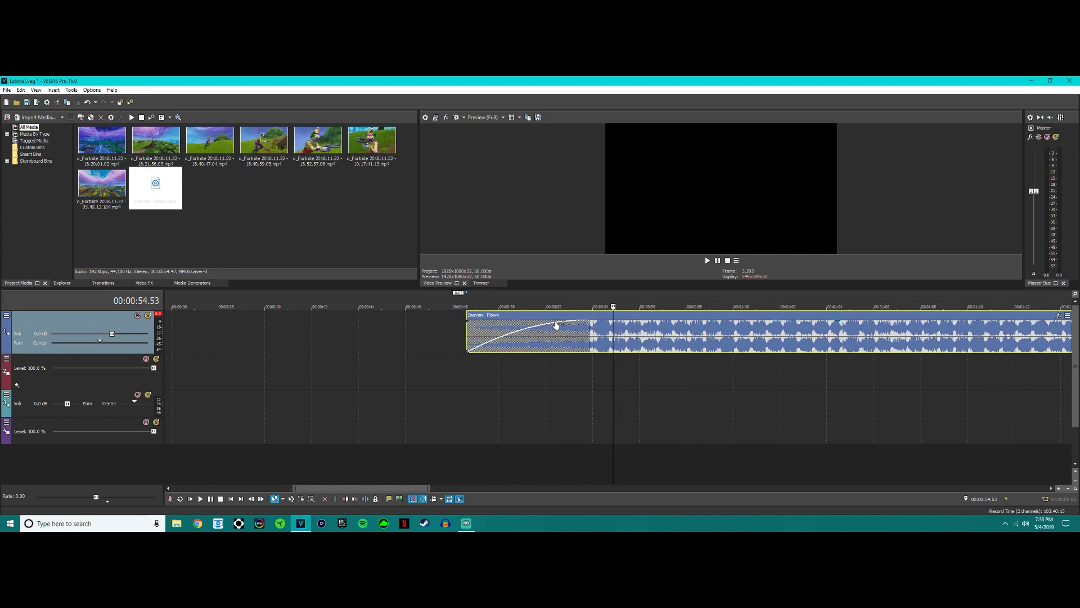
left_click(591, 357)
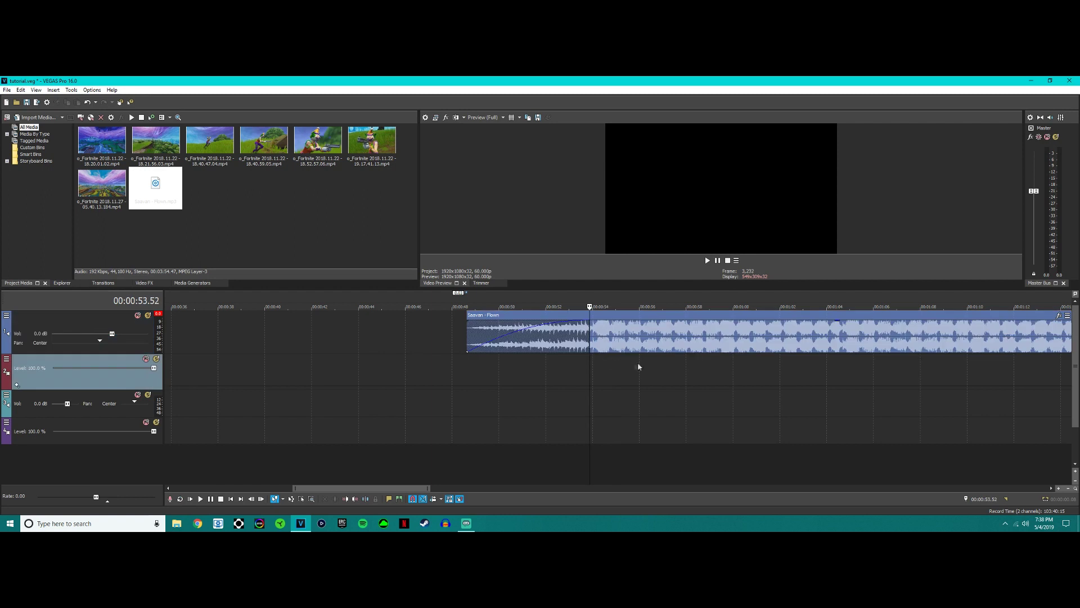
key("space")
left_click(597, 353)
scroll(661, 365, "up", 3)
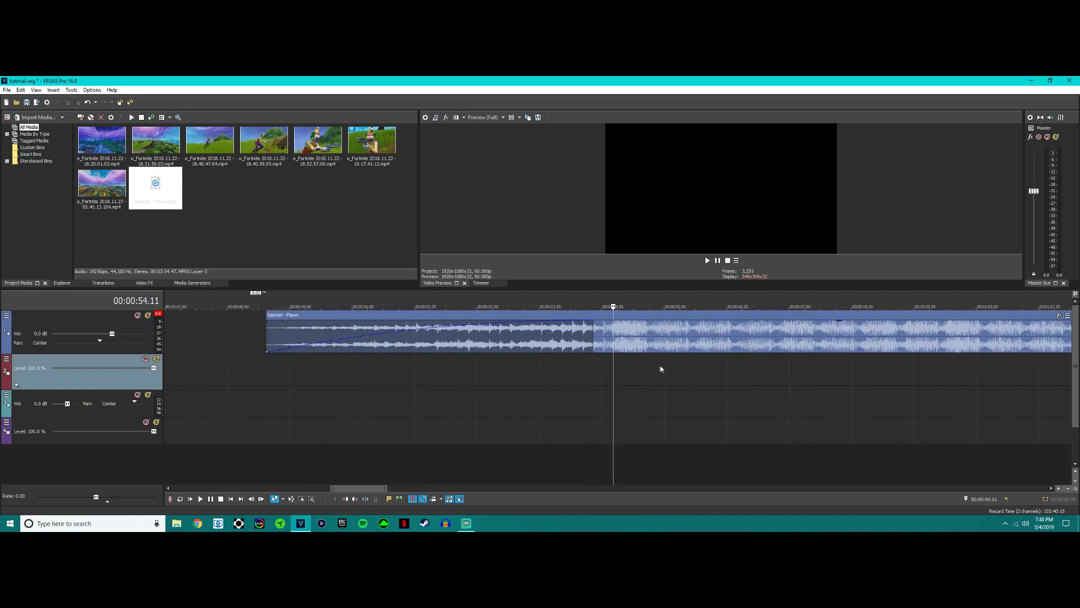
left_click(117, 354)
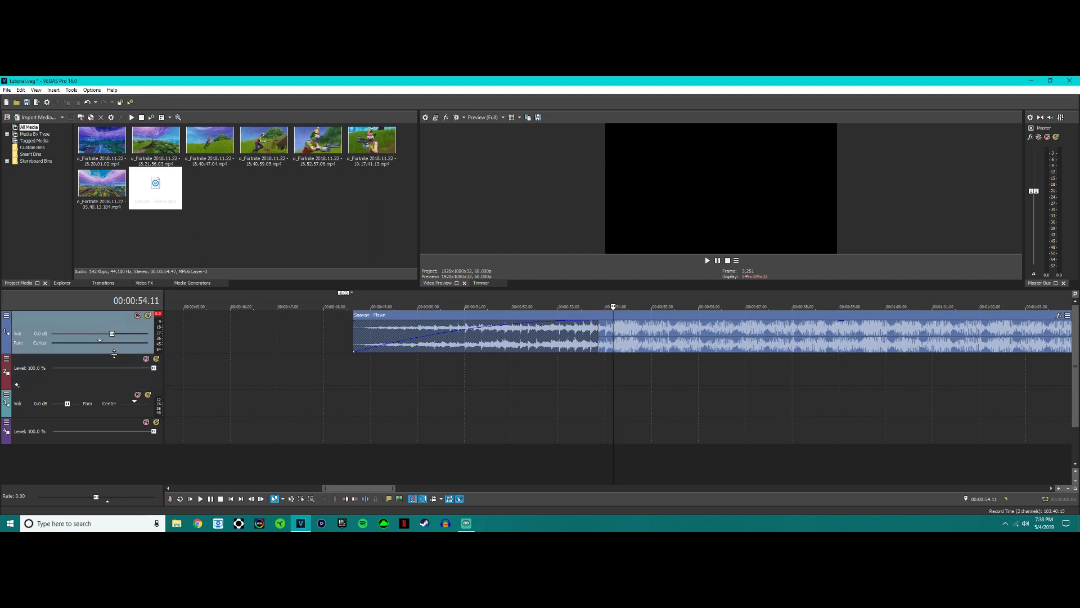
left_click_drag(114, 353, 110, 364)
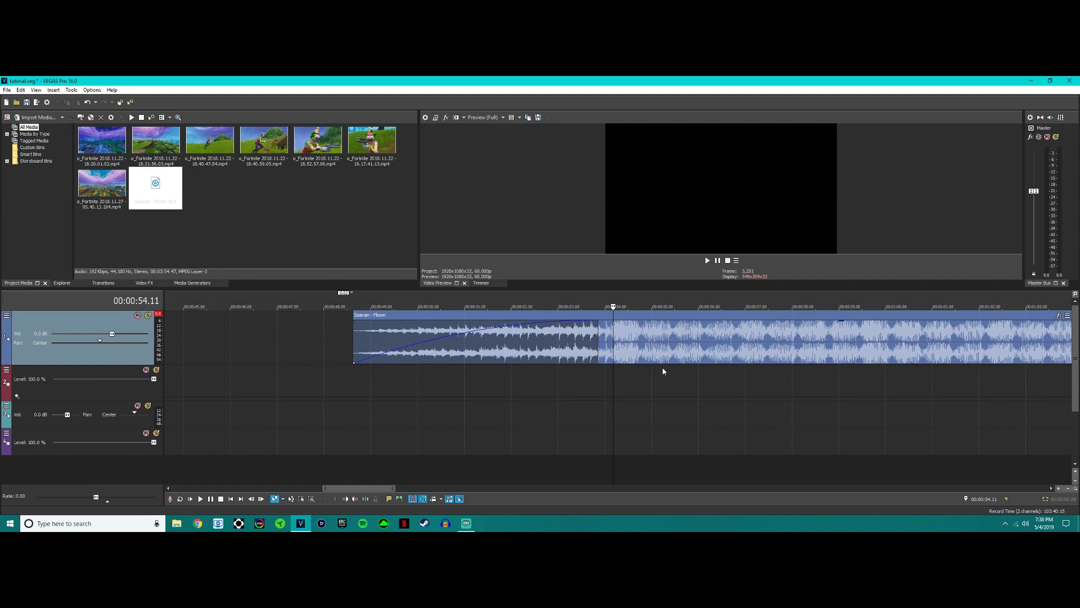
Listen to the fade-in, then switch it to a different fade curve shape.
left_click(788, 372)
scroll(480, 386, "down", 3)
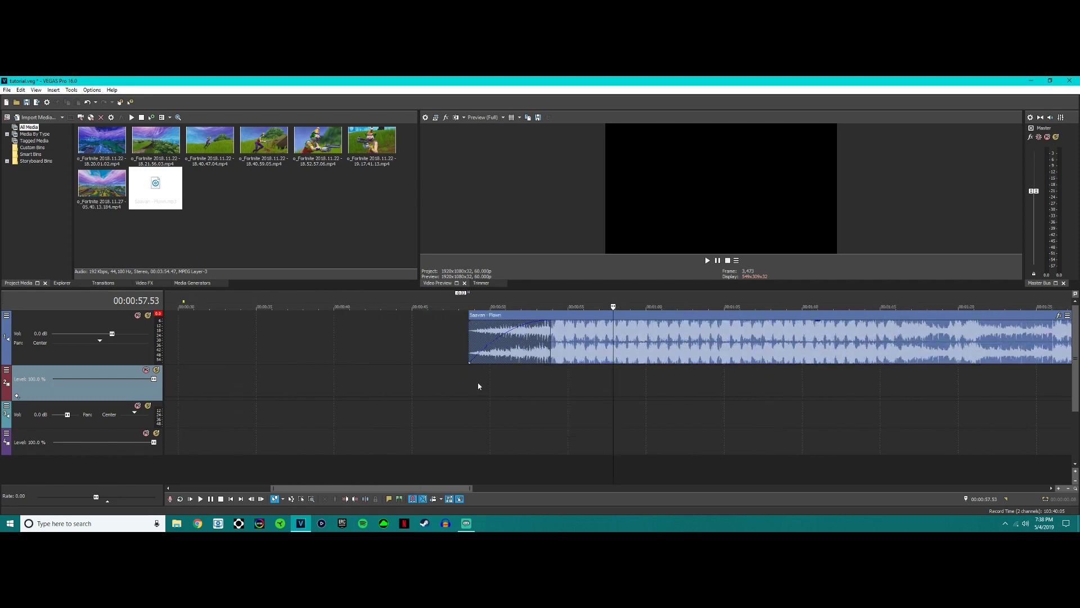
left_click(416, 373)
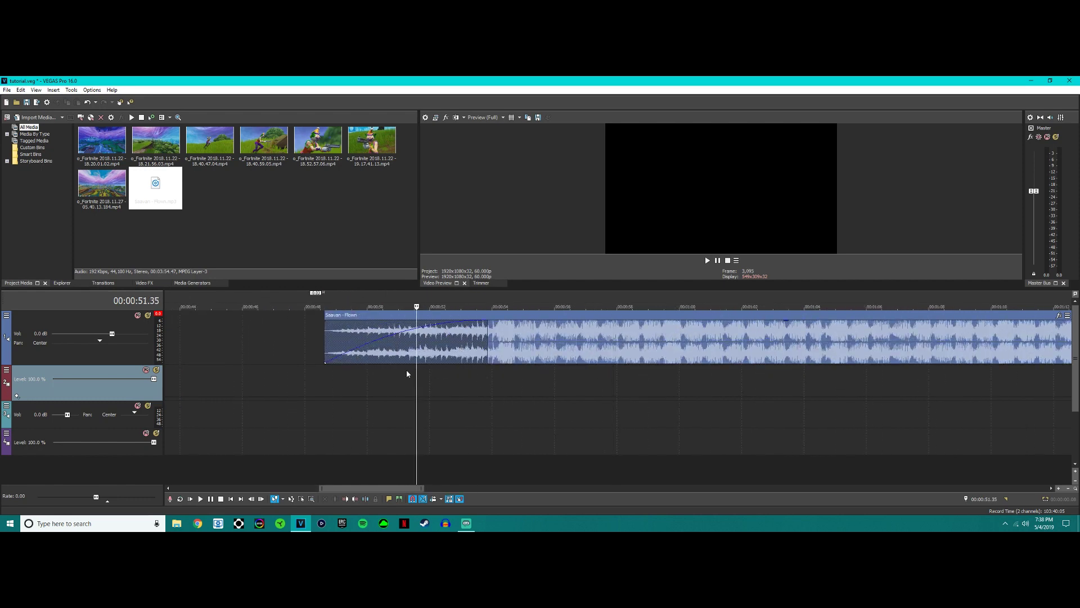
key("space")
key("space")
right_click(450, 321)
left_click(467, 356)
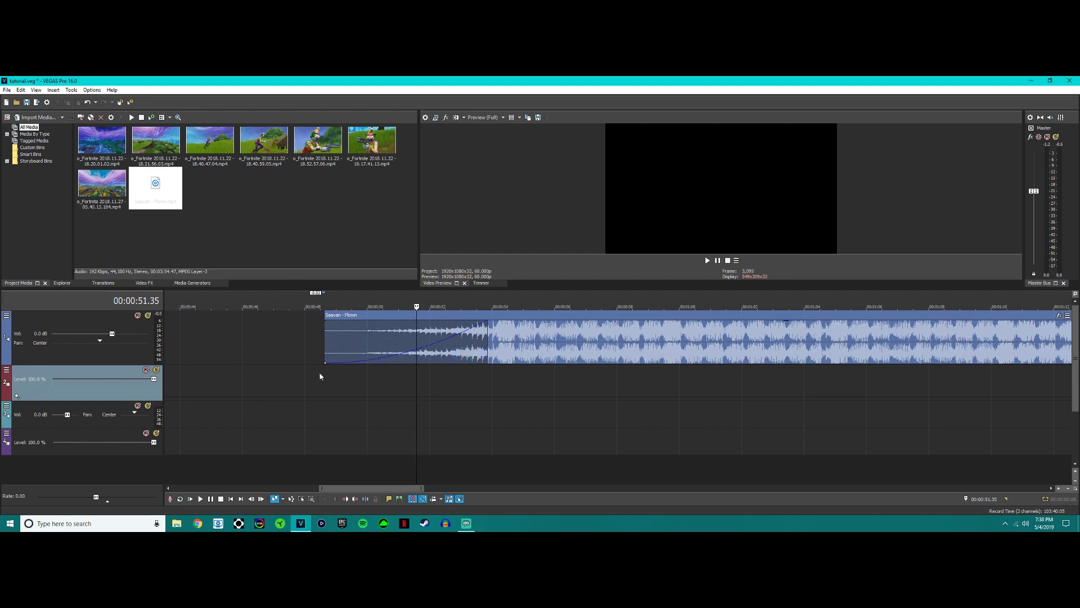
Play the song through the new fade-in and park the playhead at 00:00:54.01.
left_click(324, 372)
key("space")
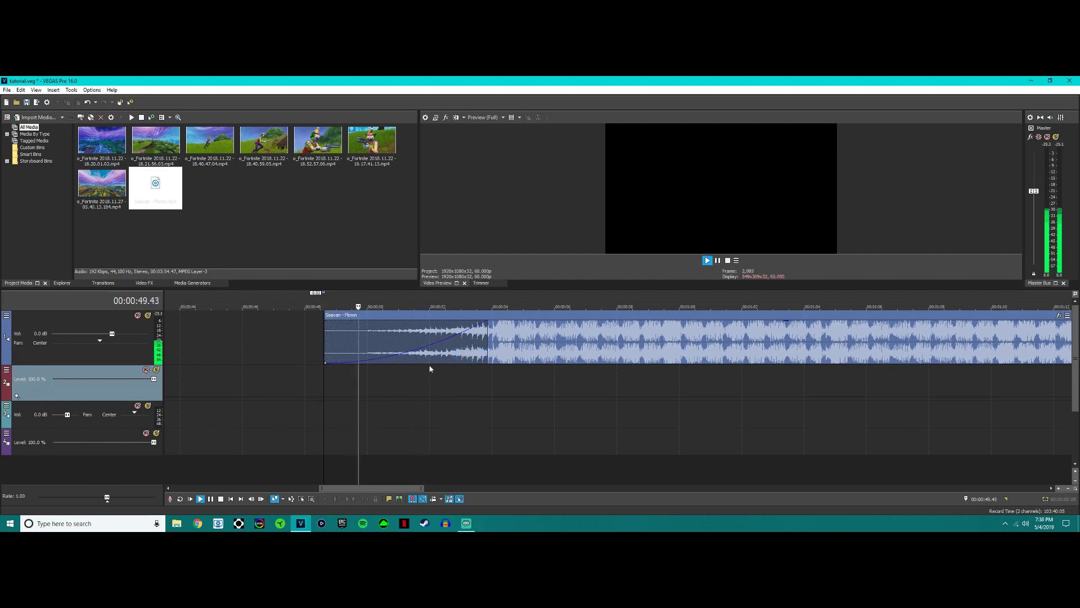
key("space")
left_click(490, 366)
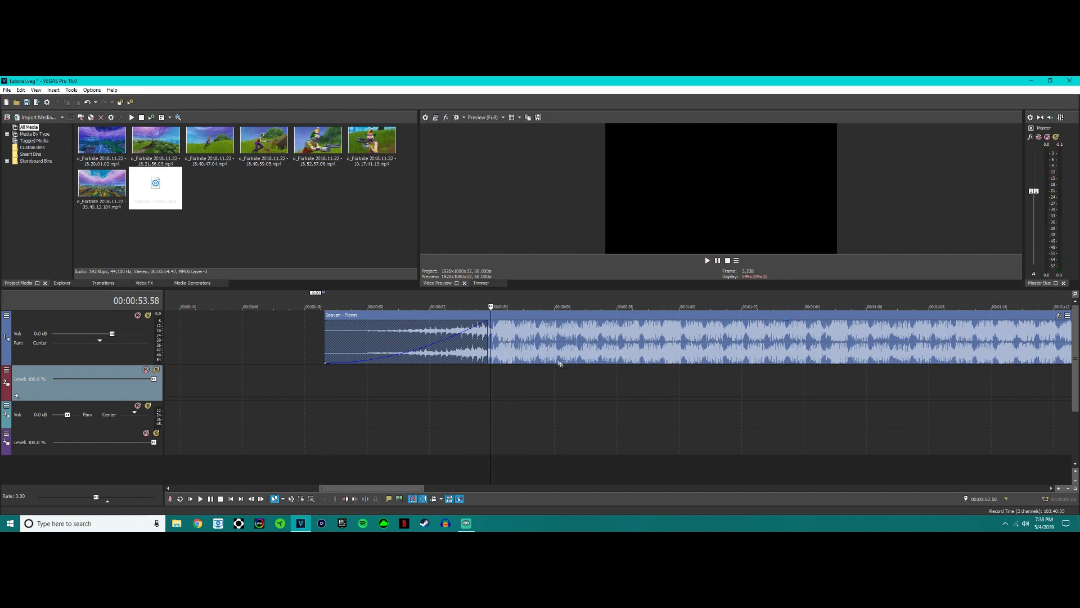
scroll(651, 361, "up", 3)
key("Right")
key("Right")
key("Right")
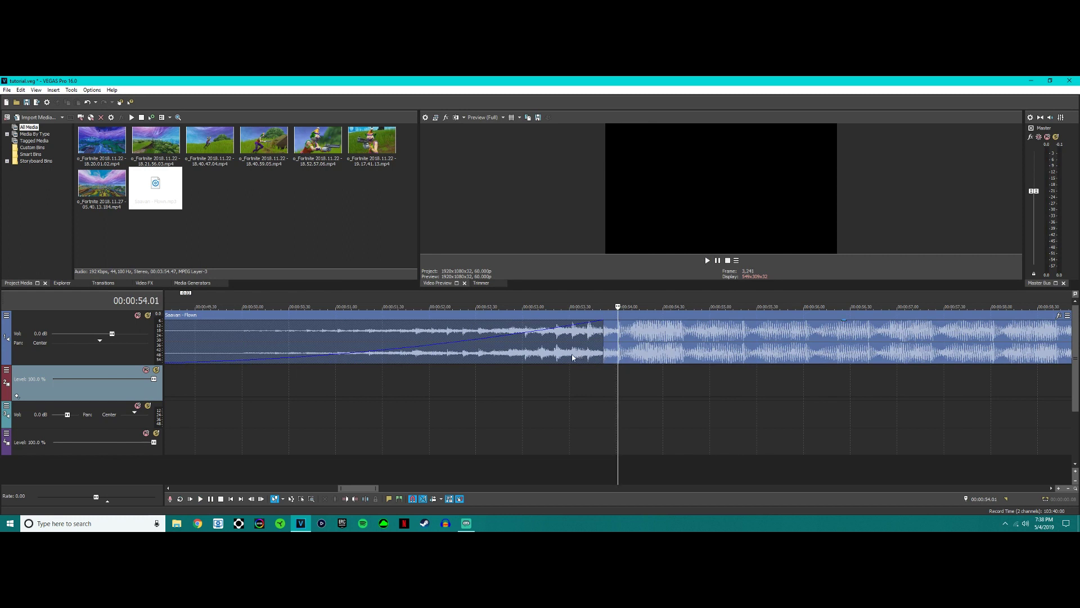
Add beat markers at 00:00:54.01 and at the next beat found during playback.
left_click(606, 371)
left_click(617, 367)
key("m")
left_click(608, 369)
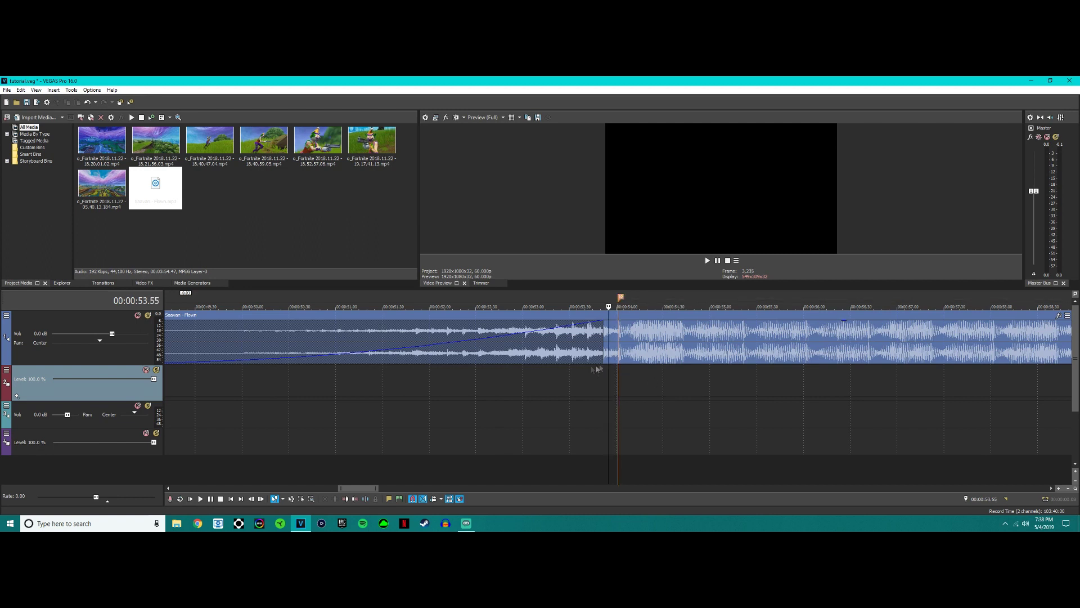
left_click(597, 376)
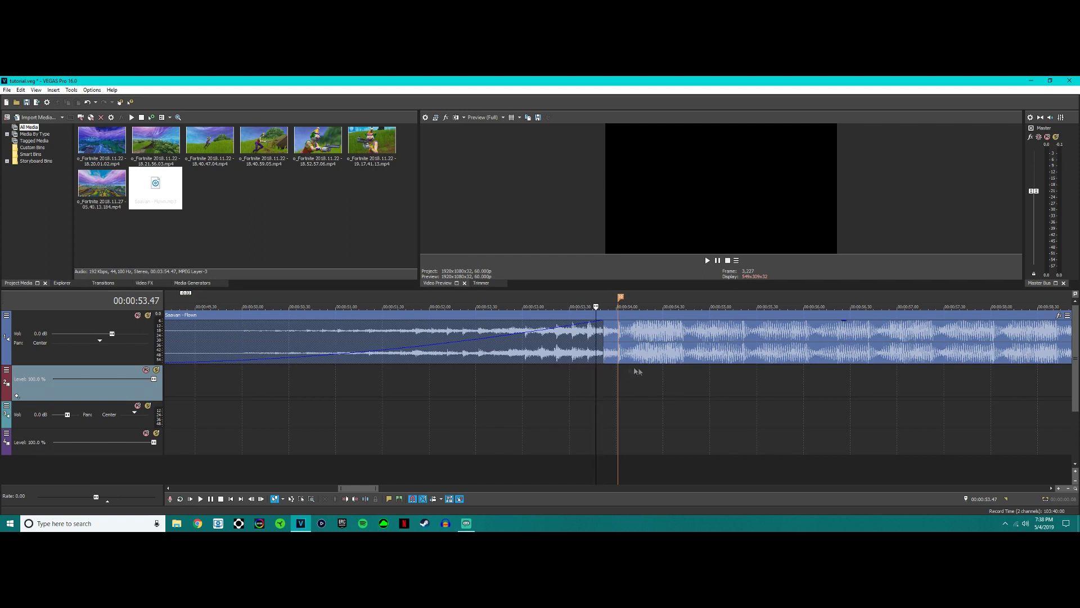
left_click(670, 374)
left_click(492, 389)
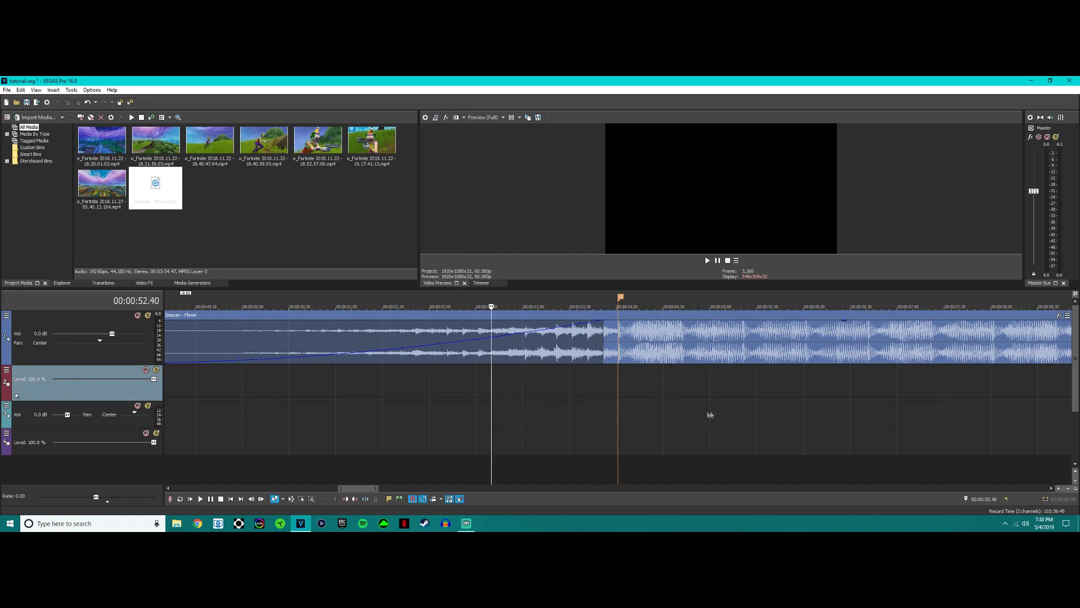
key("space")
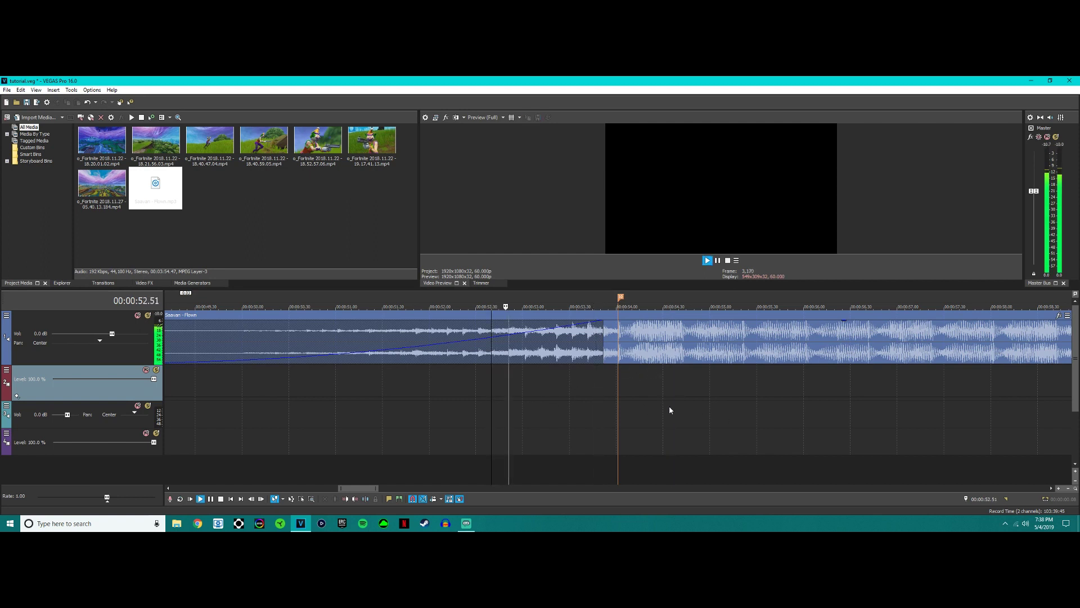
left_click(617, 381)
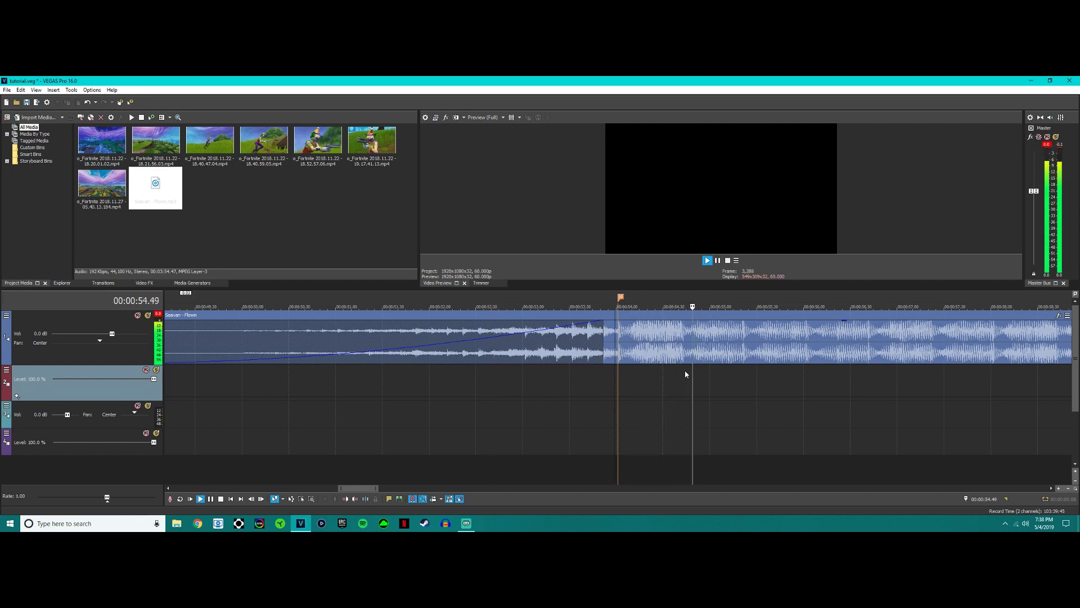
key("space")
key("space")
key("k")
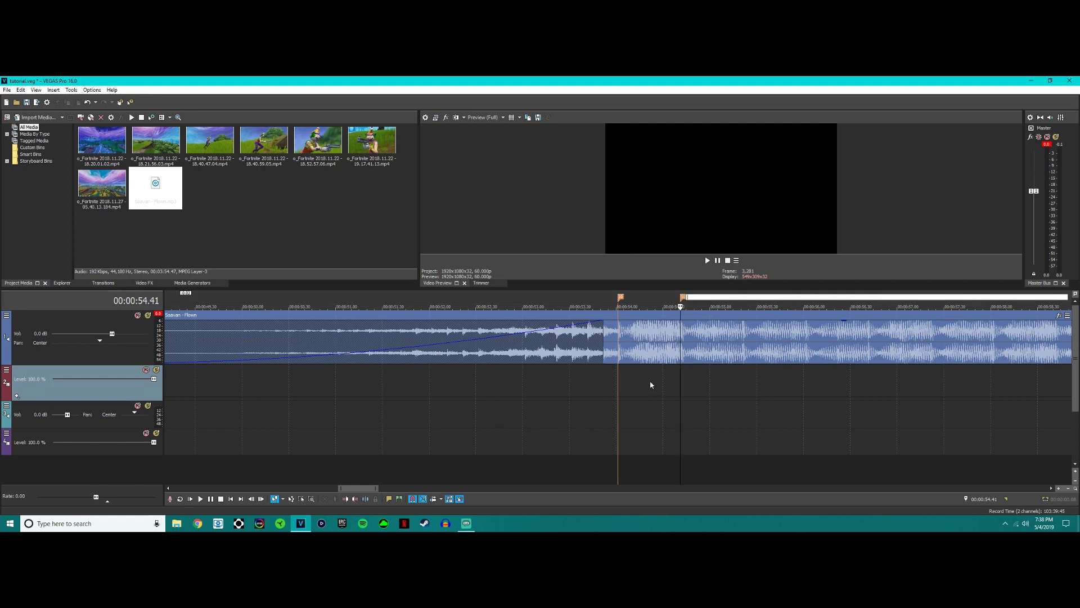
key("m")
Mark the following two beats with M while stepping through playback.
key("l")
key("k")
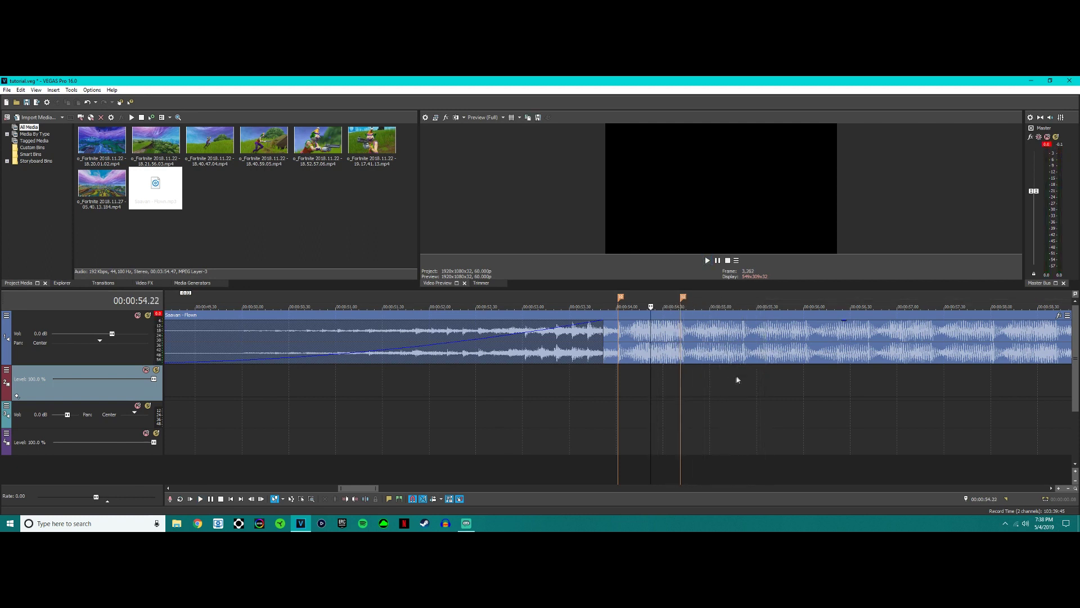
left_click(742, 370)
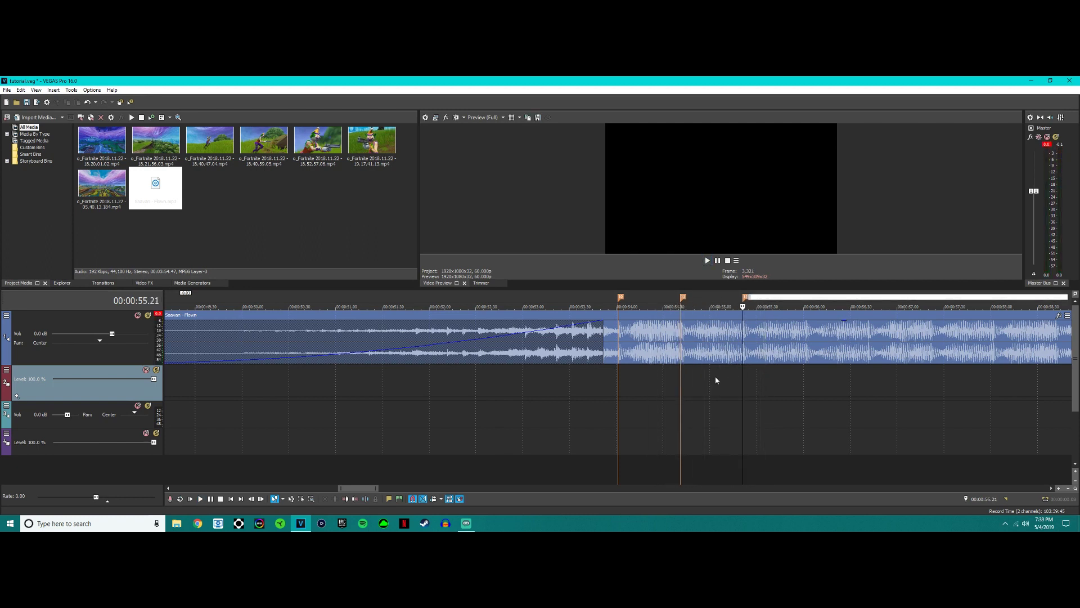
key("m")
key("l")
key("k")
left_click(805, 366)
key("m")
Split the Saavan - Flown clip at 00:00:58.08 and delete the part after it.
scroll(780, 382, "down", 3)
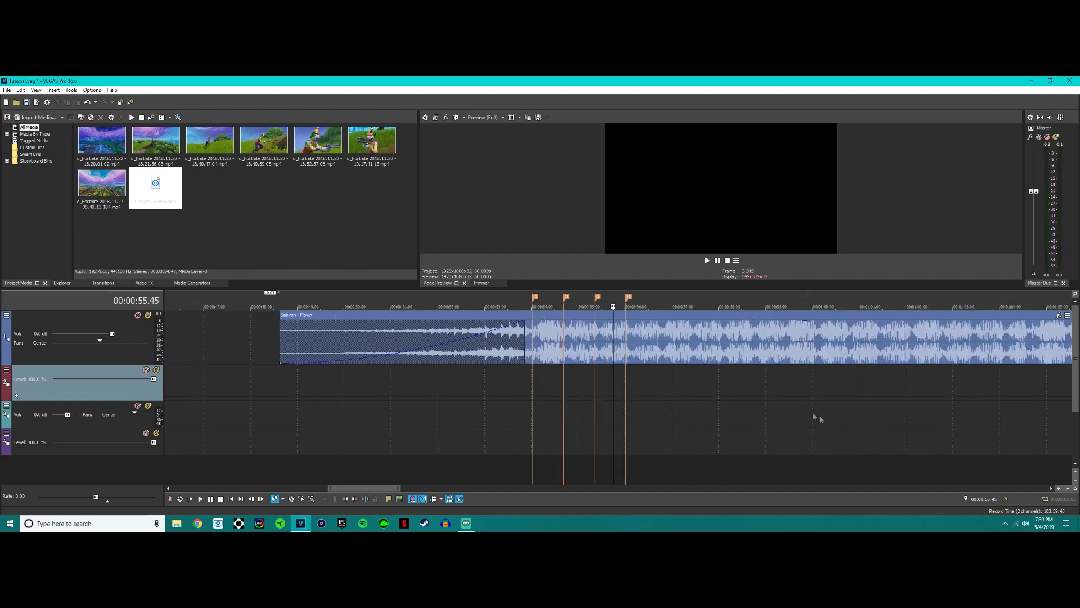
left_click(694, 342)
left_click(725, 346)
key("s")
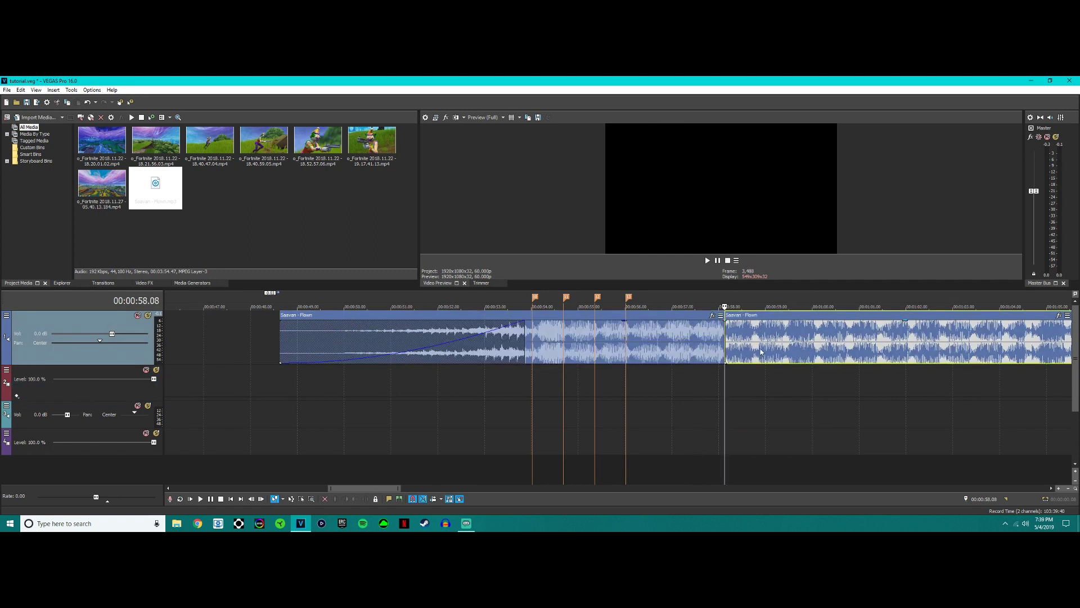
key("Delete")
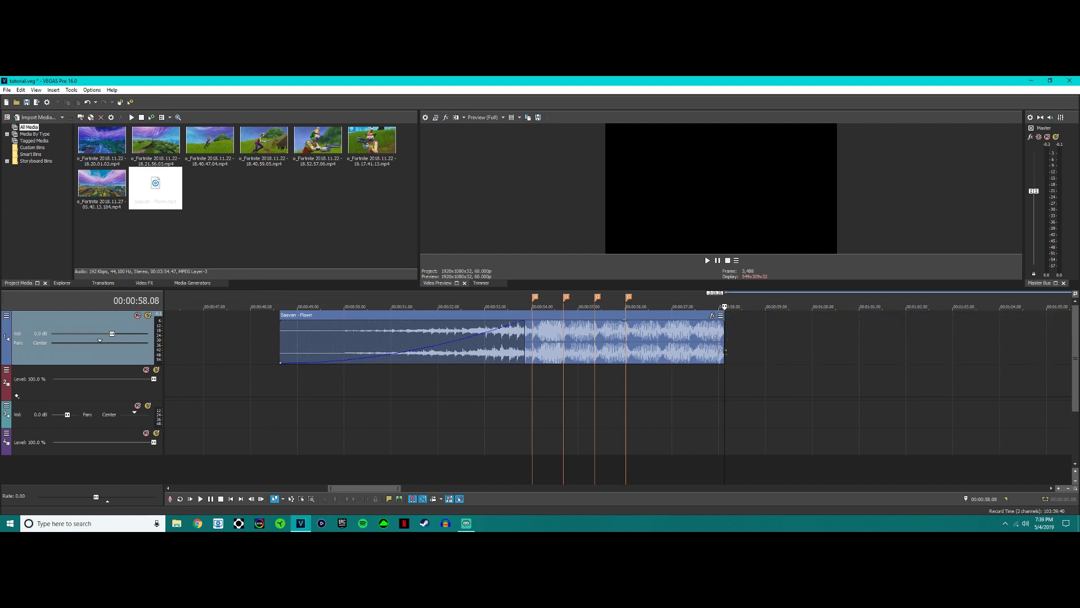
Replay the music and add more beat markers, including one at 57.21.
left_click(517, 380)
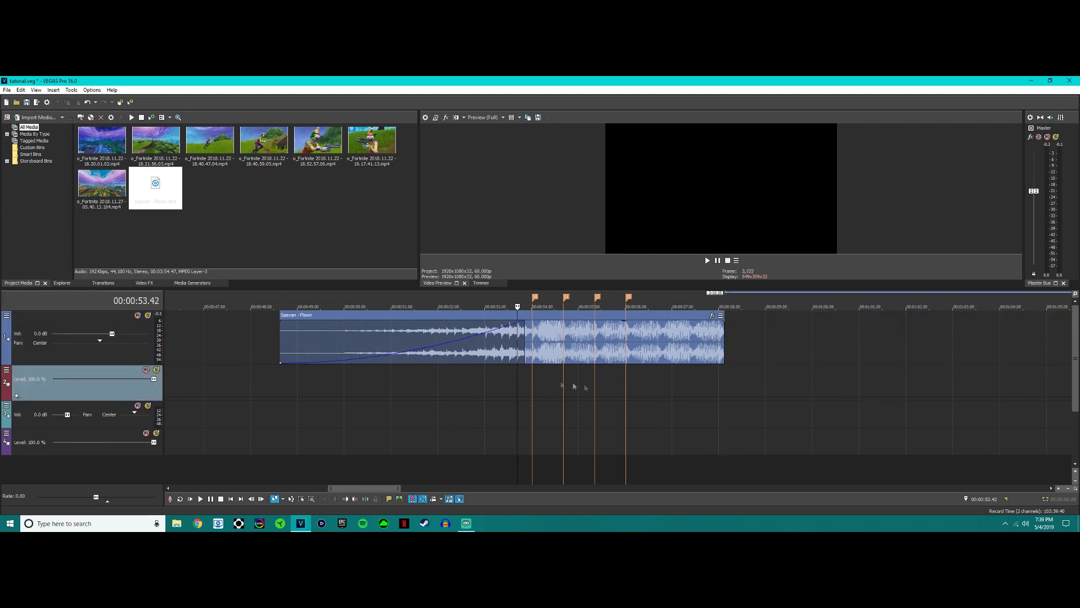
key("space")
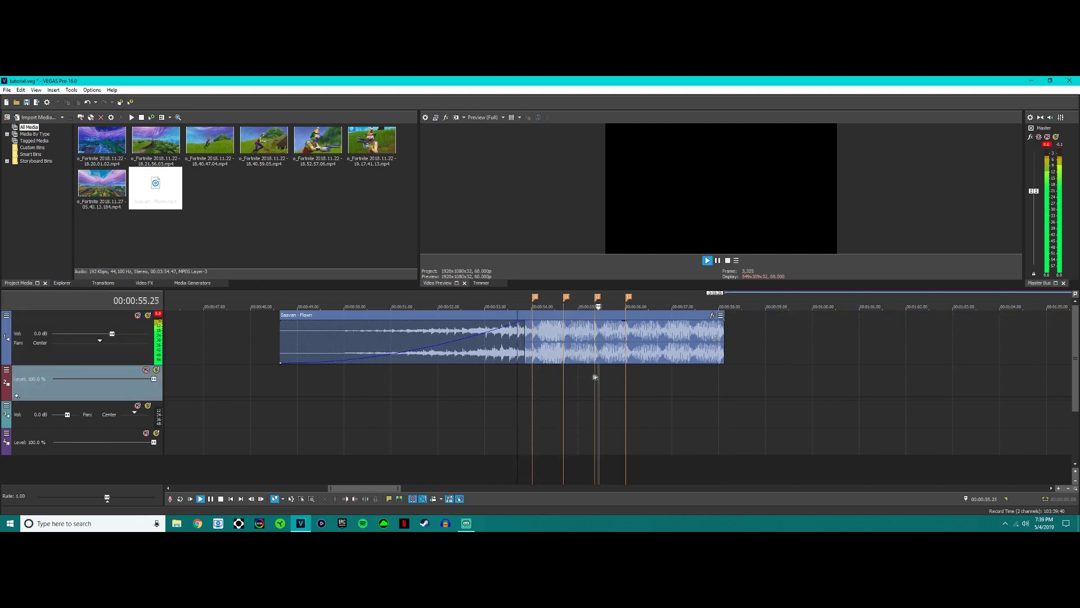
key("Return")
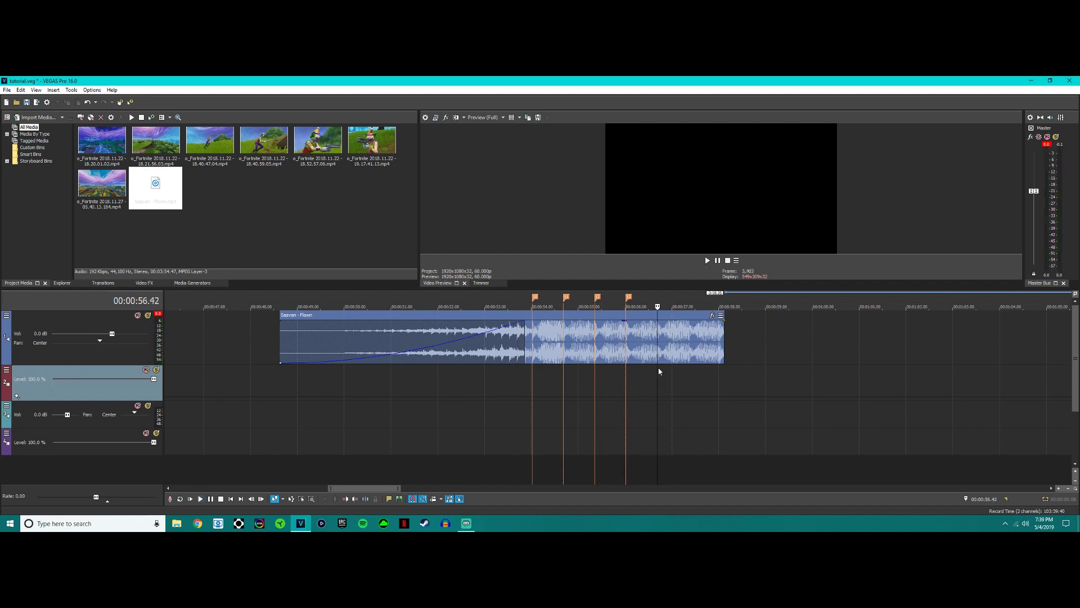
key("m")
left_click(647, 377)
key("space")
key("space")
left_click(688, 370)
key("m")
key("space")
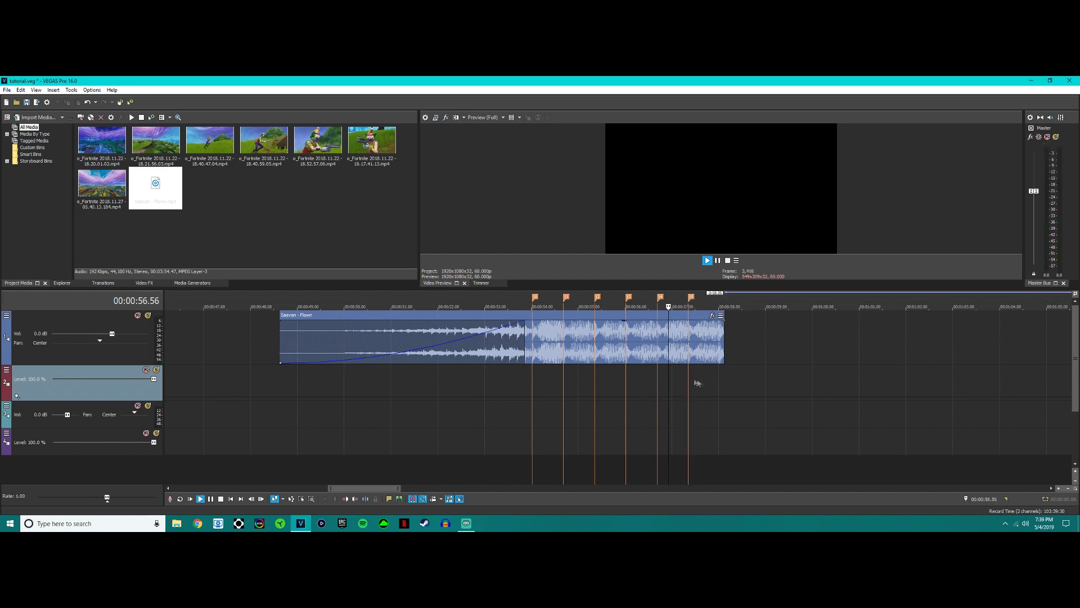
key("space")
left_click(717, 369)
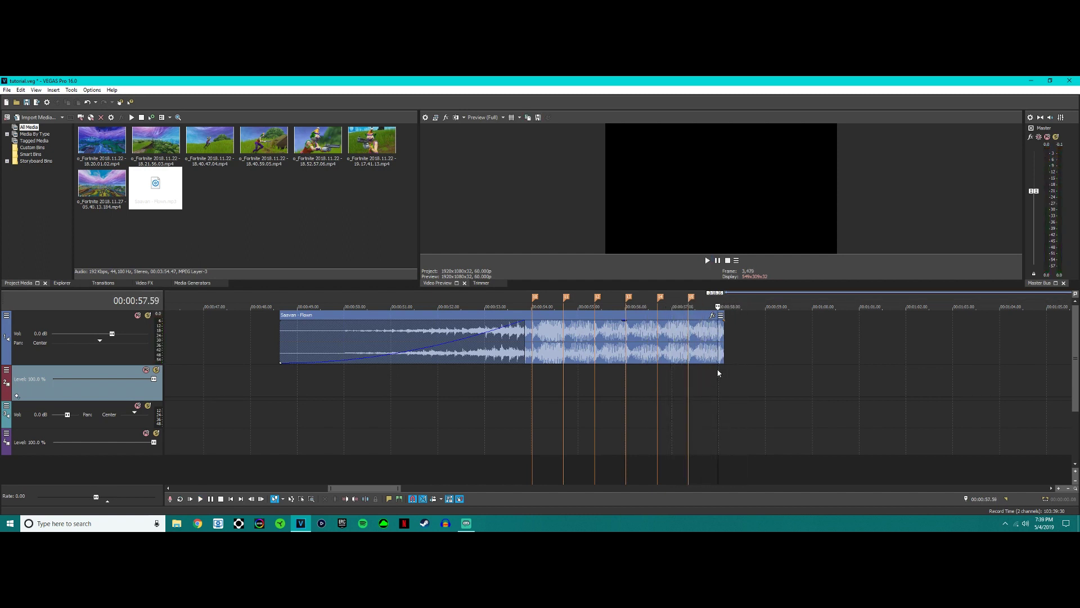
Mark the beat at 57.59 and drag the Flown clip's right edge to lengthen it.
key("i")
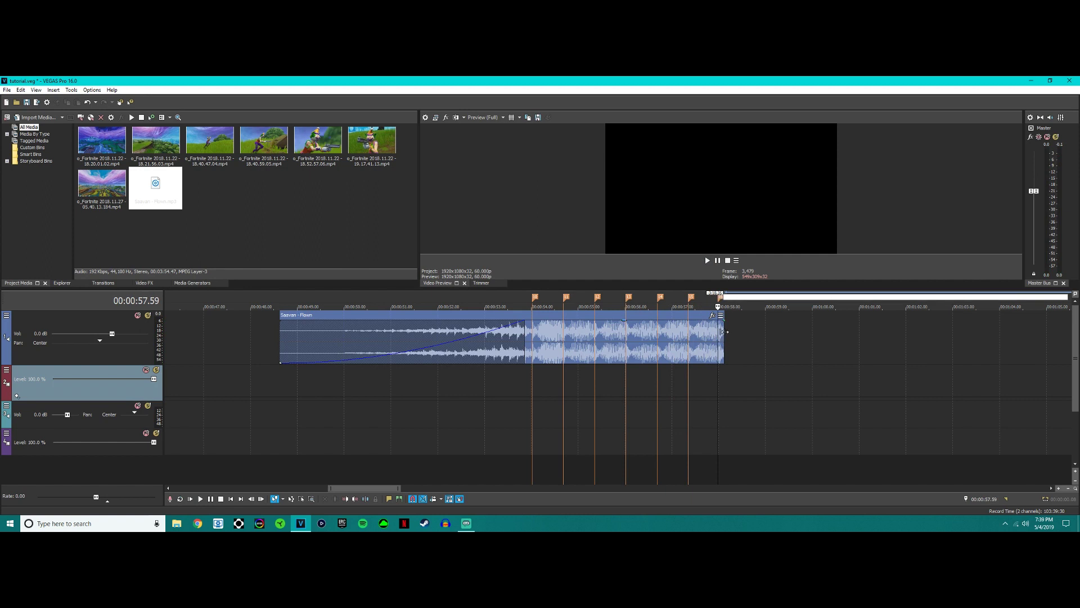
left_click_drag(724, 332, 690, 336)
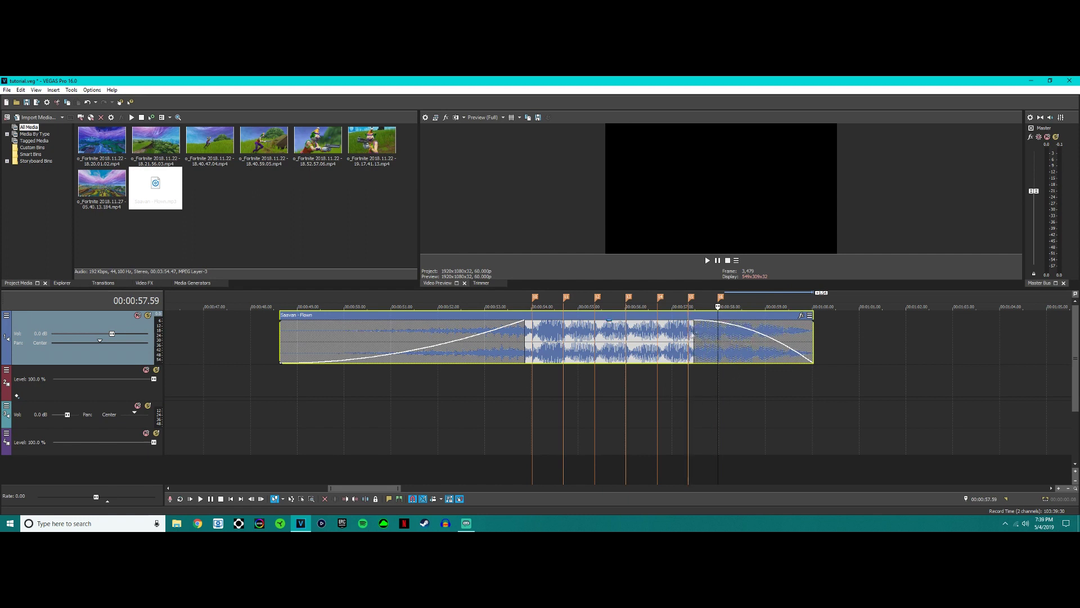
left_click(698, 394)
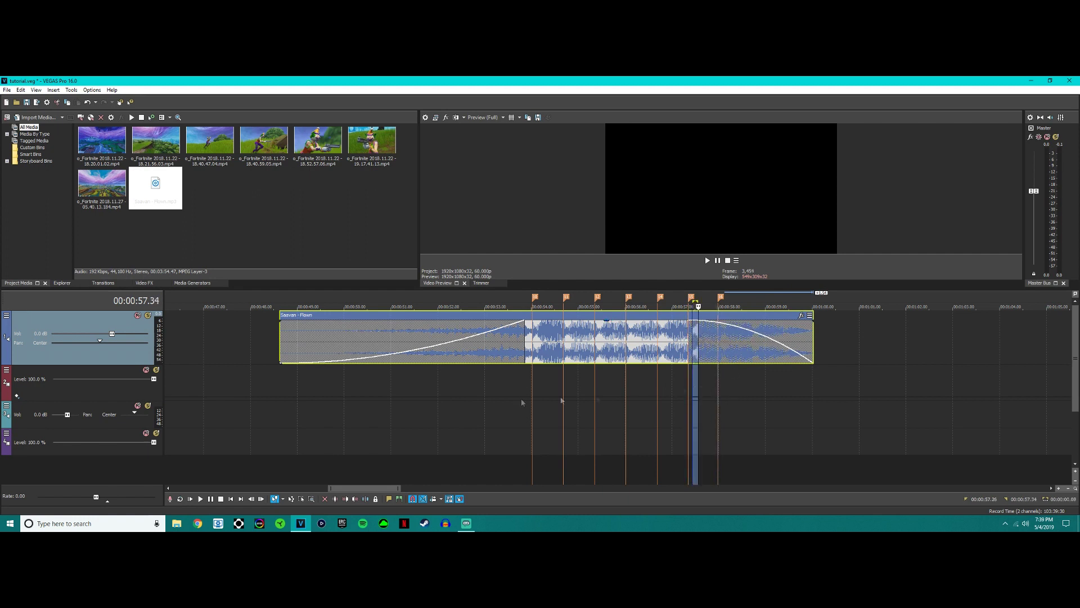
scroll(563, 388, "down", 4)
scroll(442, 387, "down", 3)
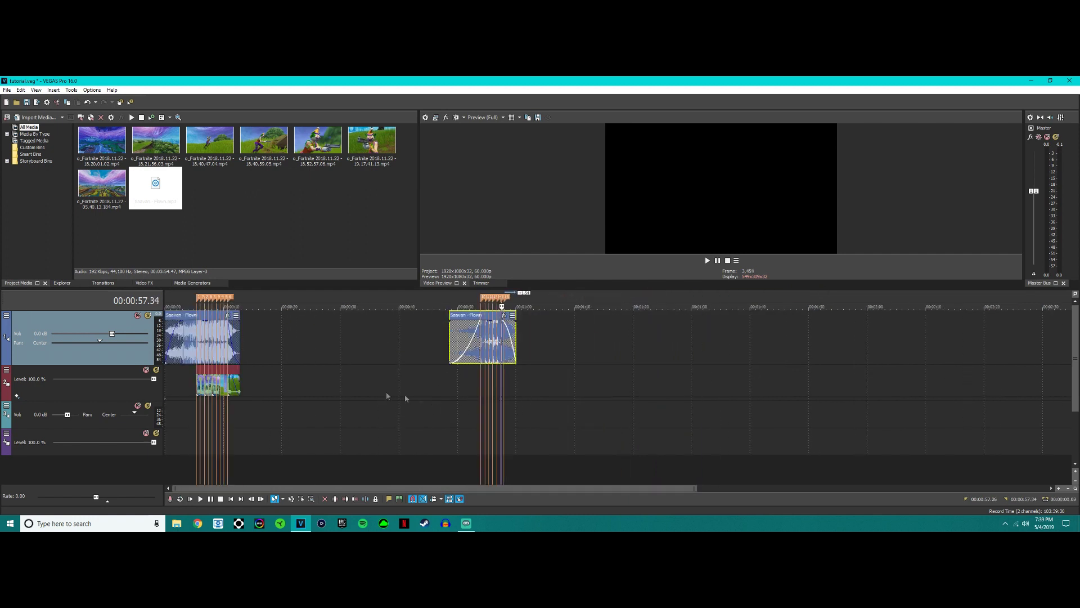
left_click(472, 377)
Play the music from the clip start and from 52.59, then open the clip's envelope options.
scroll(827, 362, "up", 3)
scroll(700, 379, "up", 2)
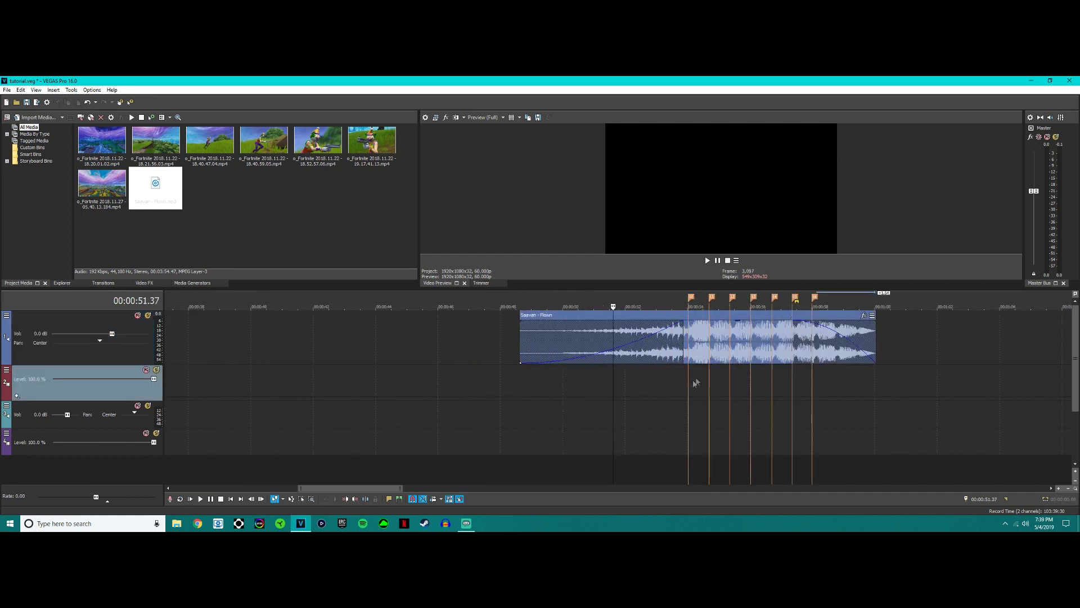
left_click(521, 374)
key("space")
key("space")
left_click(656, 372)
key("space")
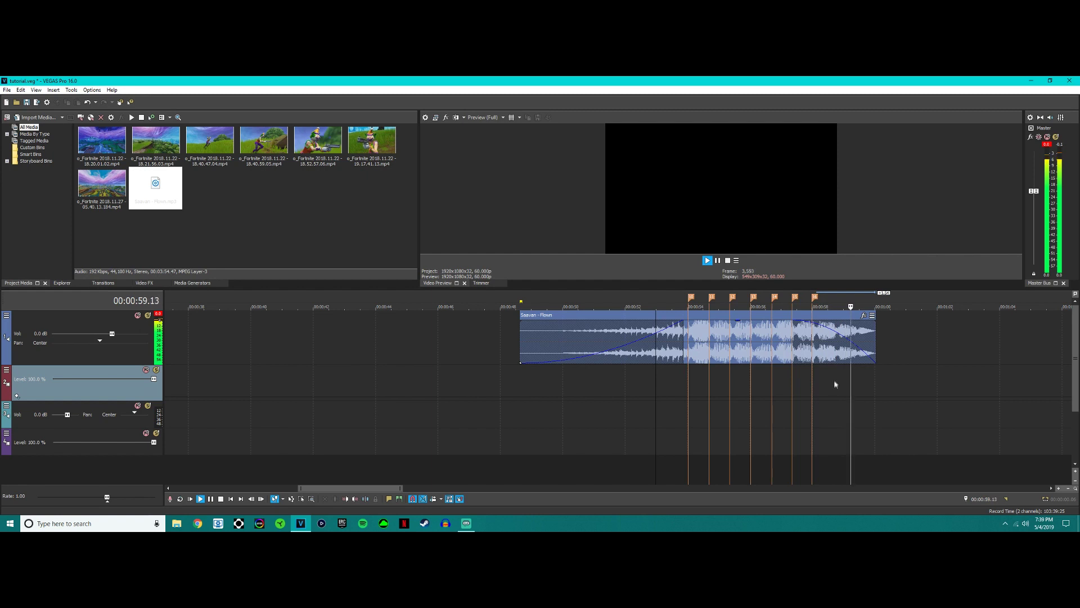
right_click(816, 324)
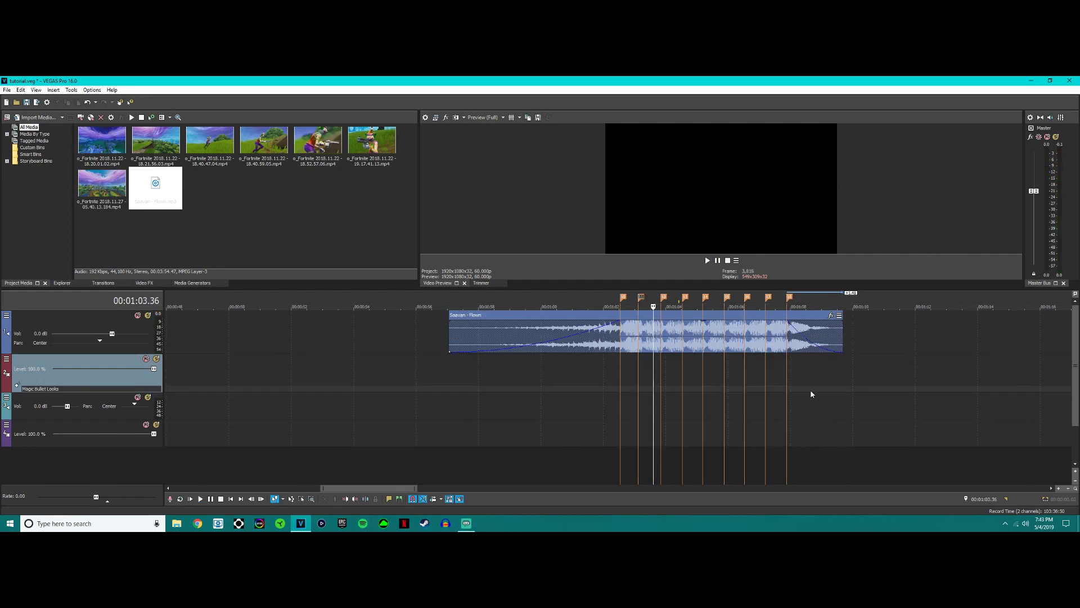
scroll(775, 381, "up", 2)
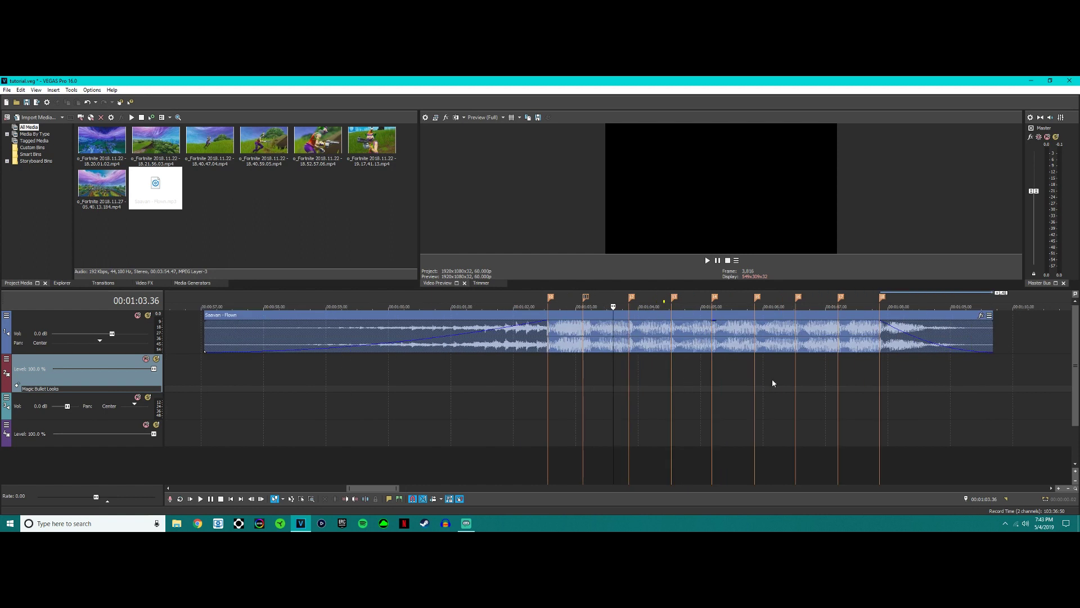
key("ctrl+Left")
left_click(516, 366)
key("space")
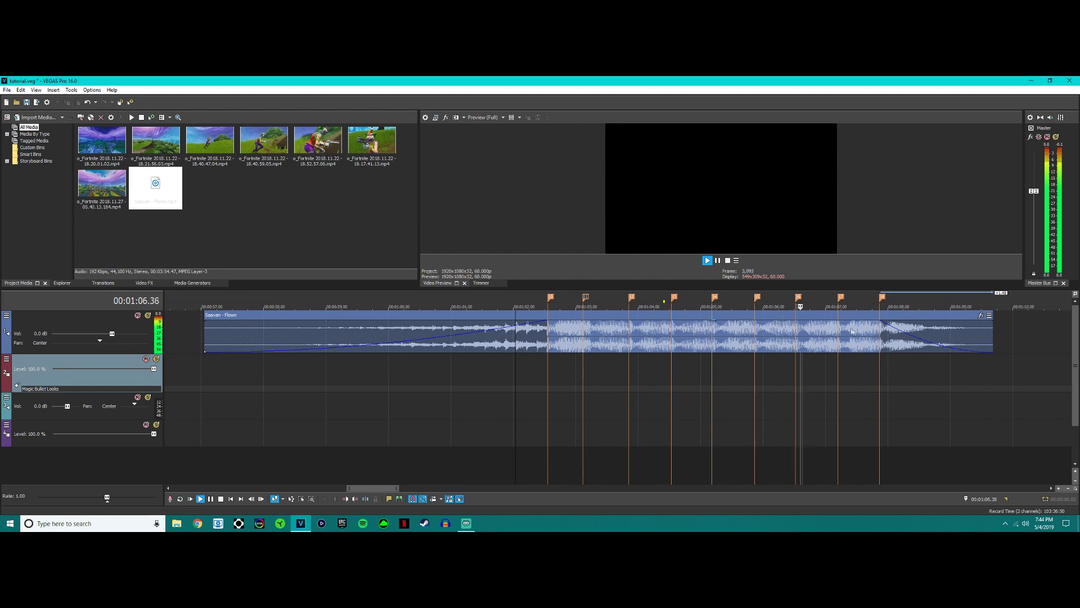
key("space")
Add the first Fortnite clip to the timeline and delete its game audio.
scroll(544, 402, "left", 3)
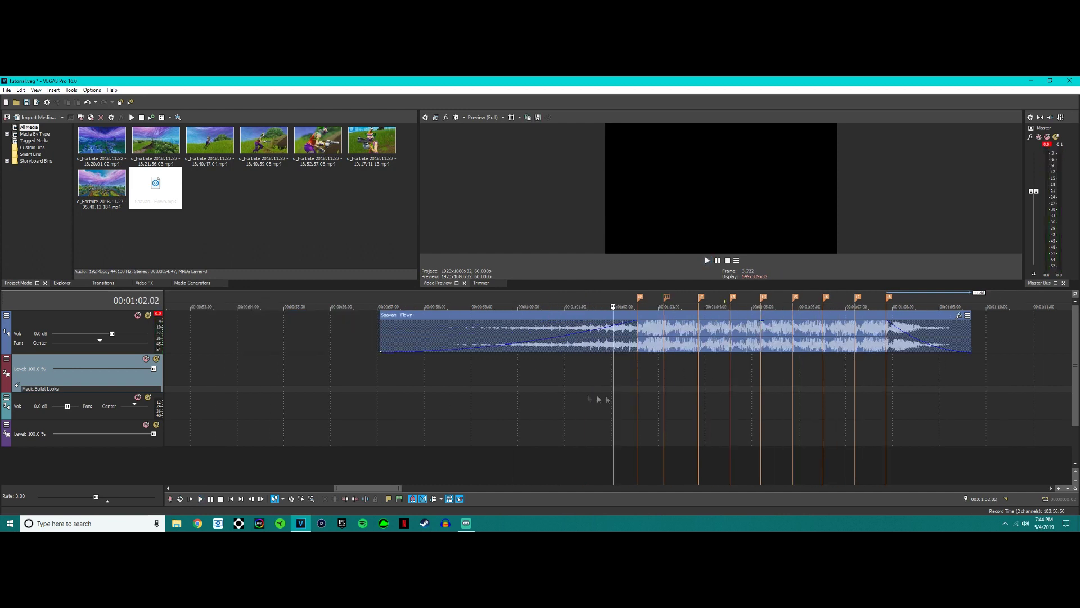
left_click_drag(111, 160, 599, 374)
left_click(700, 405)
left_click(700, 405)
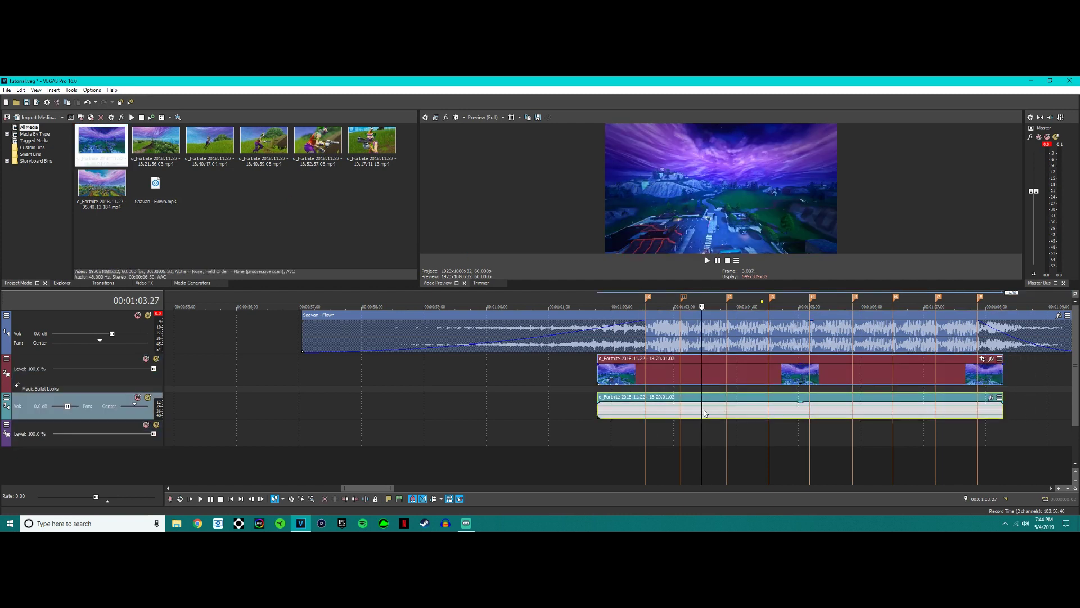
key("Delete")
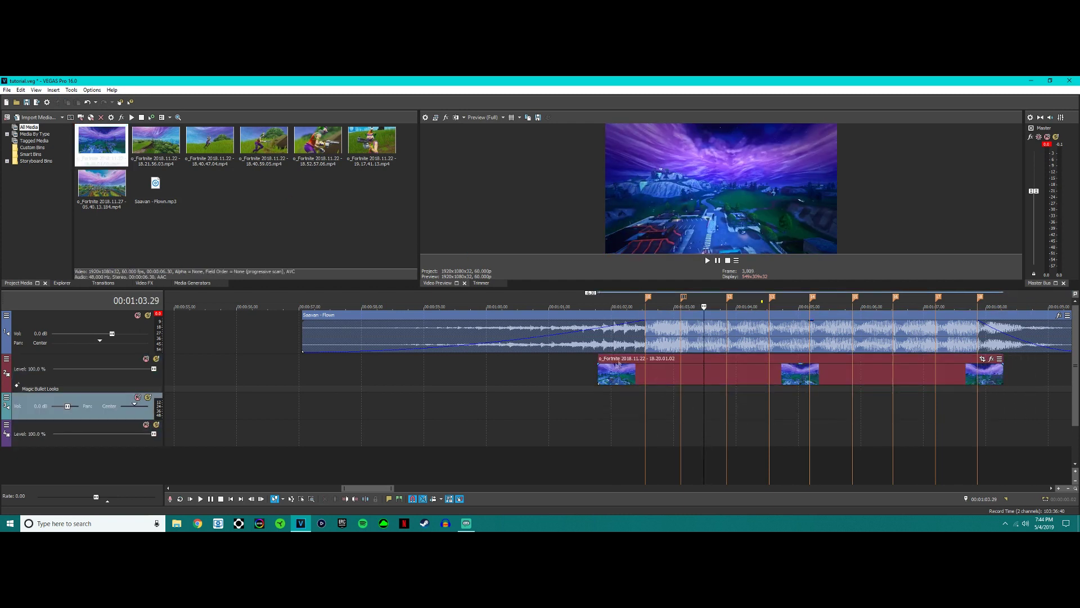
Trim the clip's start to the first beat marker and shorten its end.
left_click_drag(597, 373, 645, 386)
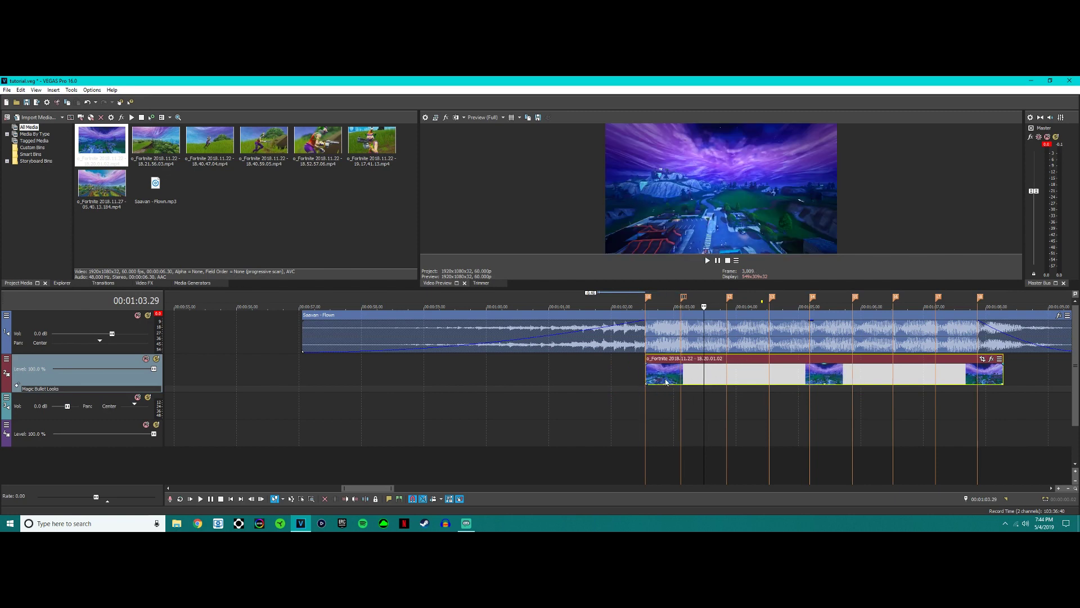
mouse_move(1003, 376)
left_mouse_down()
mouse_move(708, 378)
mouse_move(775, 372)
left_mouse_up()
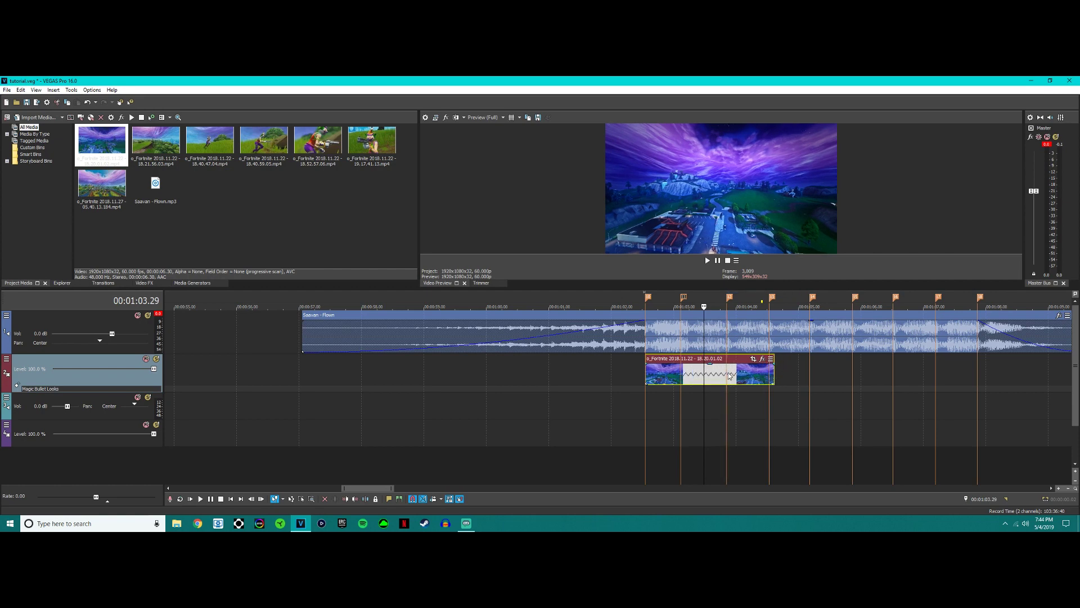
key("s")
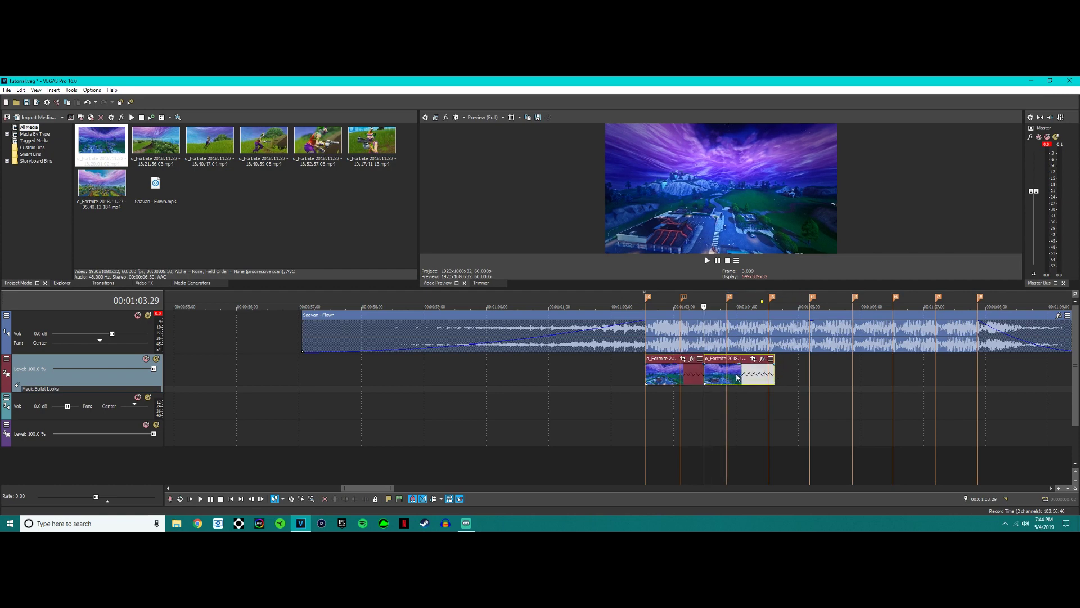
left_click(744, 380)
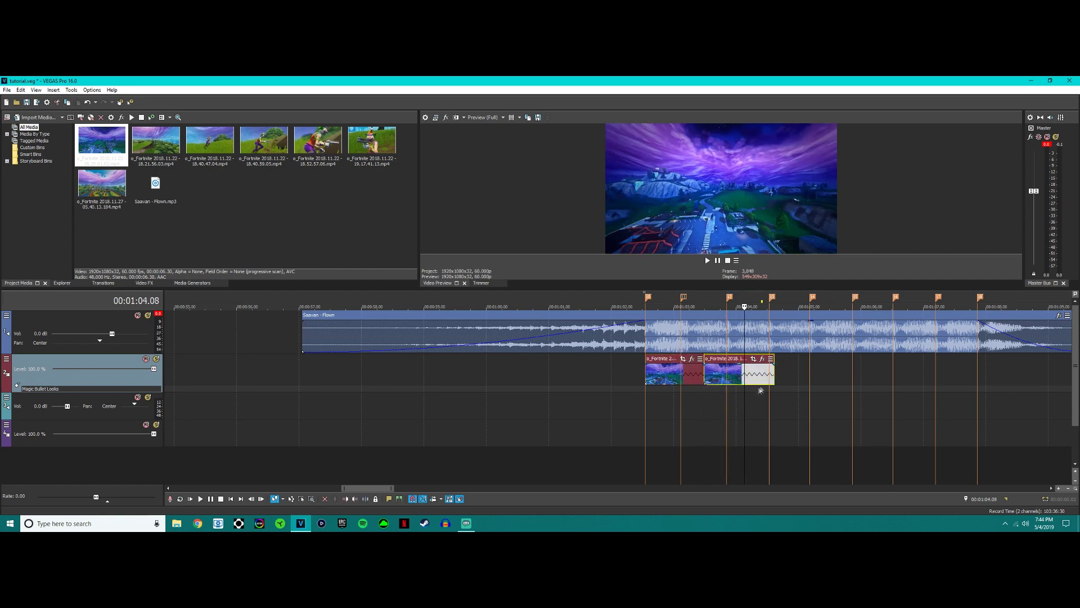
left_click(88, 102)
Cut the clip at the 1:03.51 beat, delete the remainder, and add the second Fortnite clip.
left_click(727, 373)
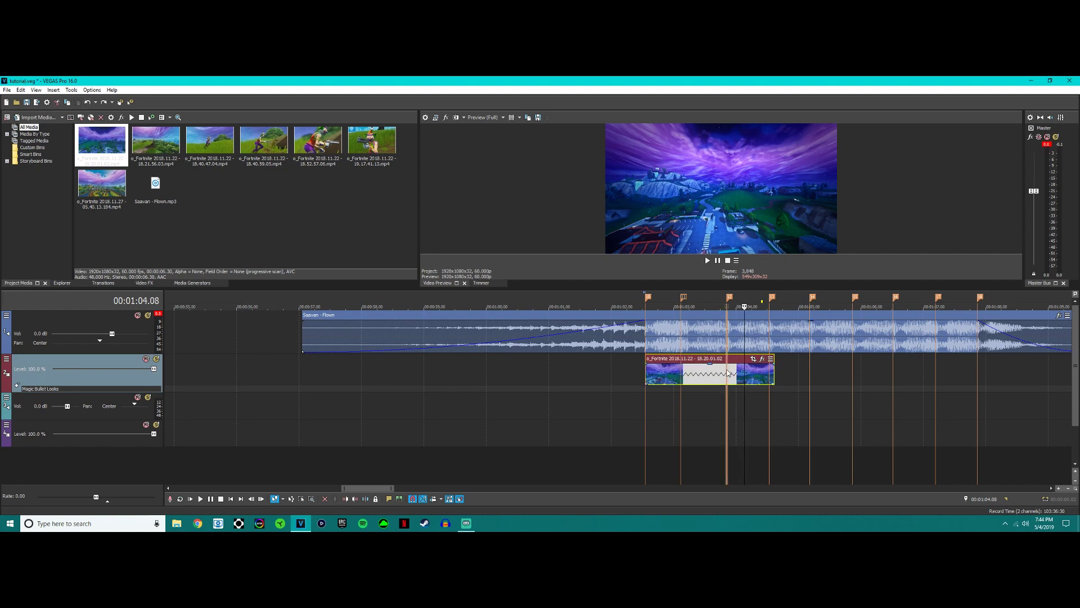
key("s")
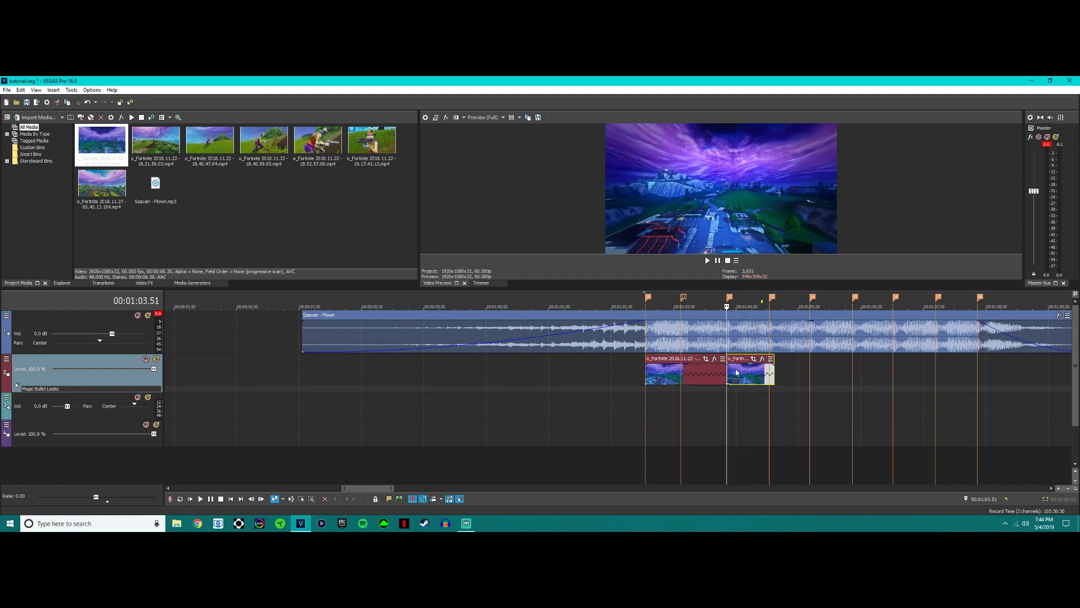
key("Delete")
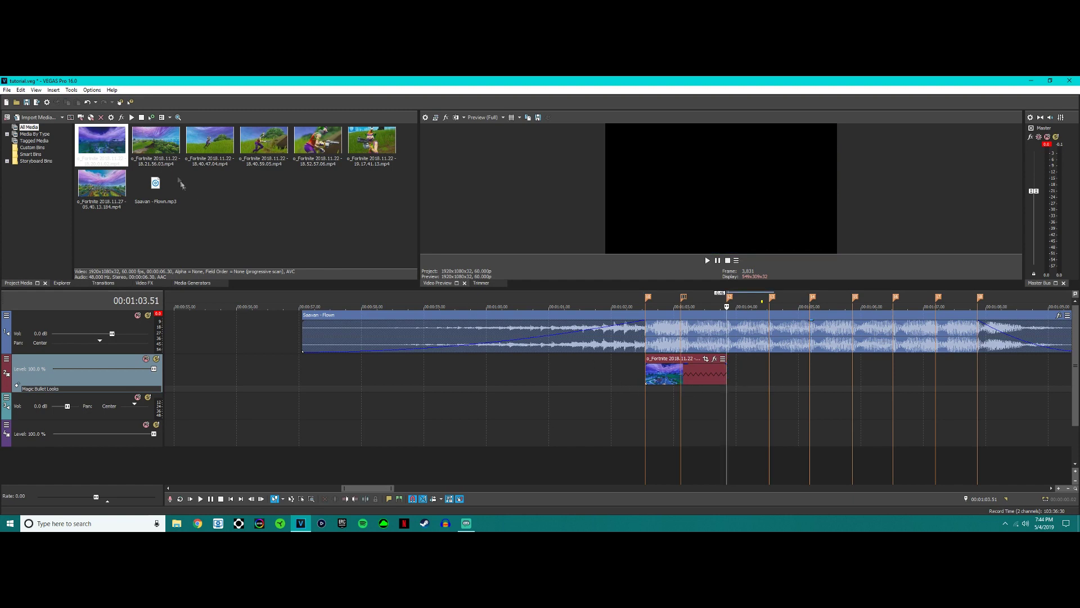
left_click_drag(156, 141, 782, 410)
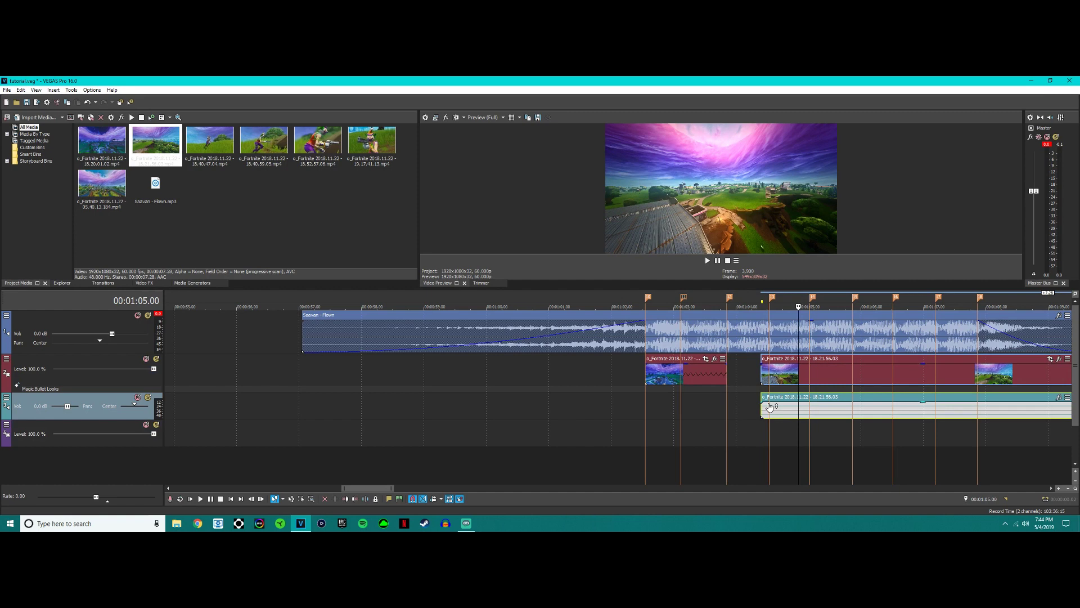
Remove the second clip's audio, trim its start to the beat, and cut it at 1:05.11.
key("Delete")
mouse_move(759, 373)
left_mouse_down()
mouse_move(810, 373)
mouse_move(753, 371)
left_mouse_up()
left_click(812, 371)
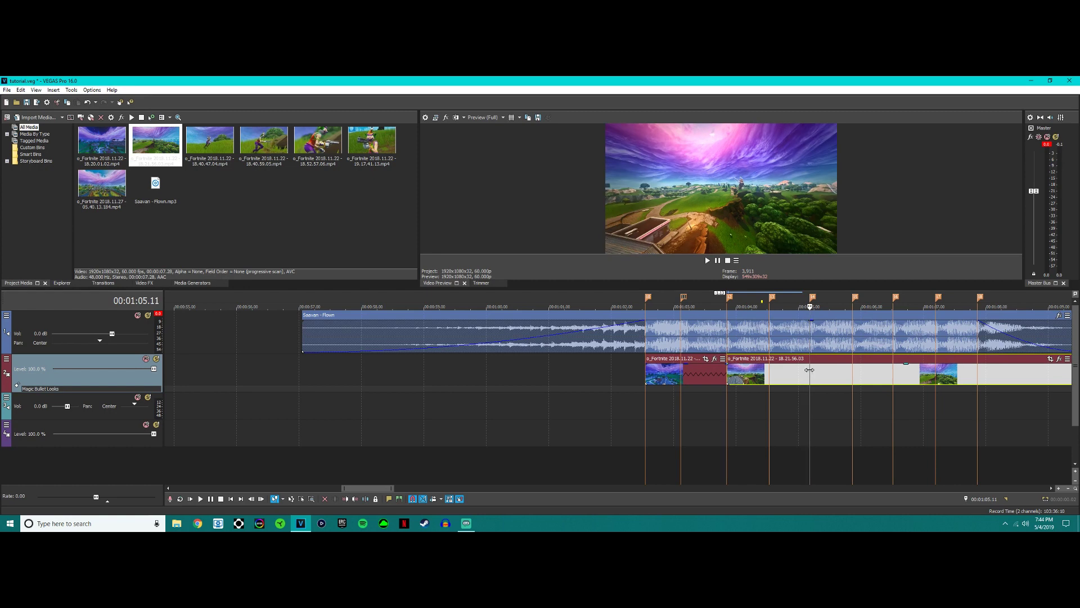
key("s")
key("Delete")
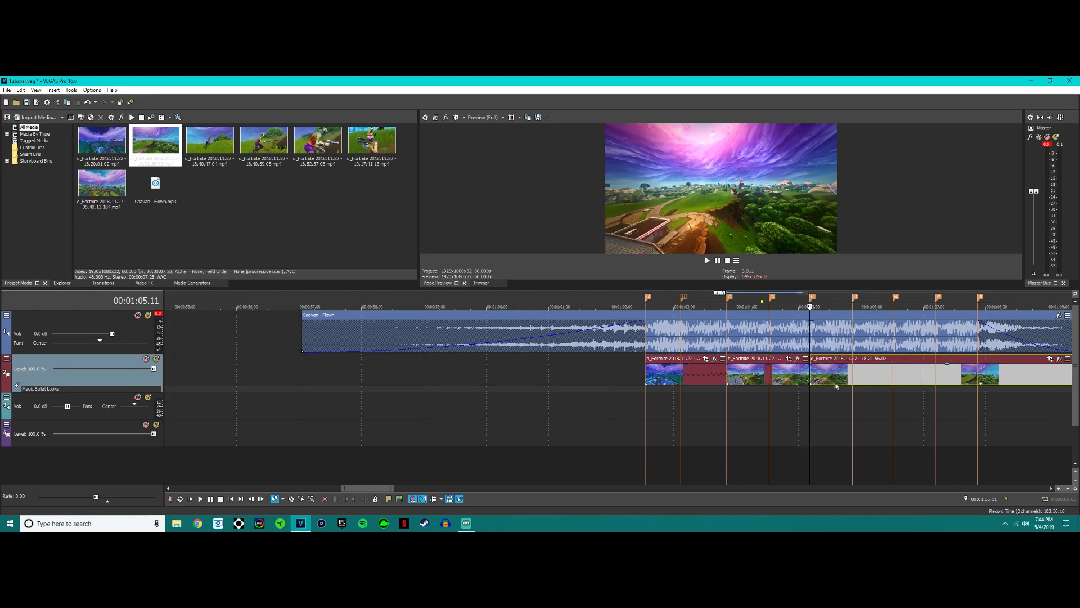
Add the 2018.11.27 clip without audio, slide it later, and cut it on the next beat.
left_click_drag(102, 185, 831, 385)
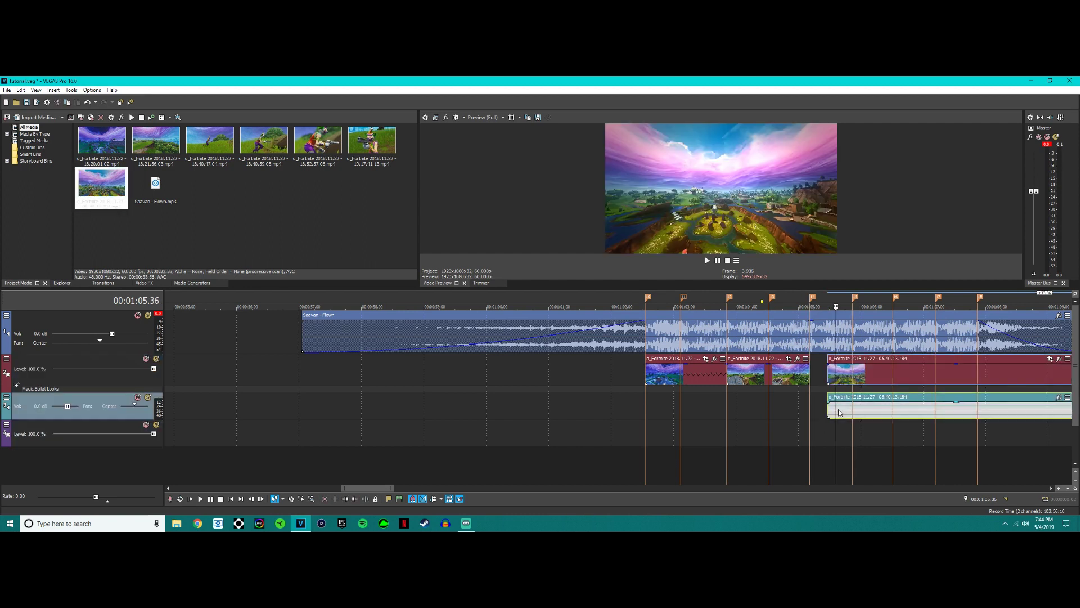
key("Delete")
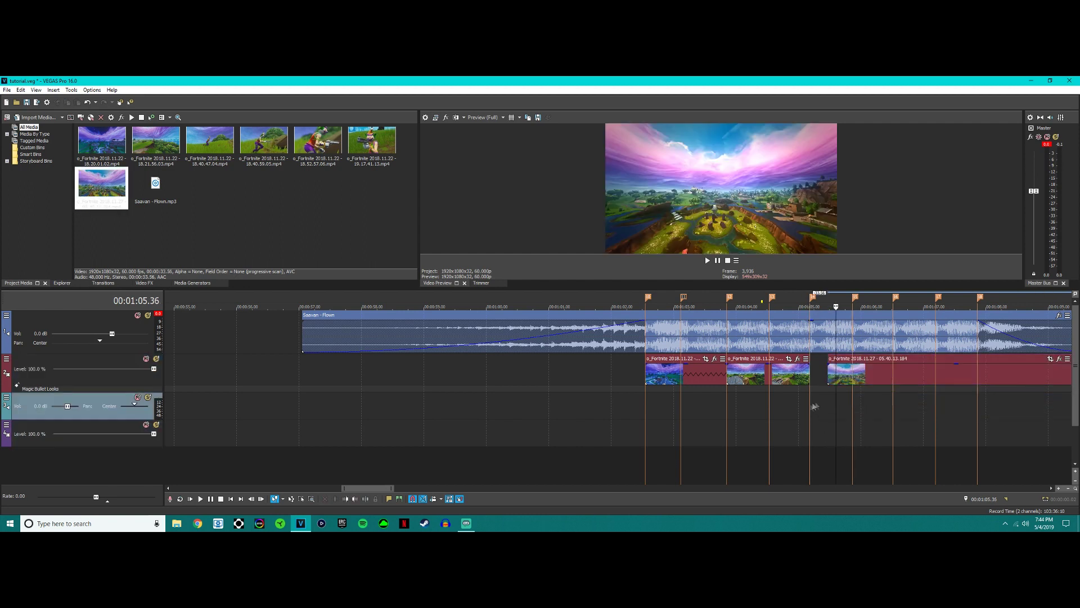
left_click(850, 377)
mouse_move(831, 369)
left_mouse_down()
mouse_move(942, 366)
mouse_move(813, 376)
mouse_move(830, 375)
left_mouse_up()
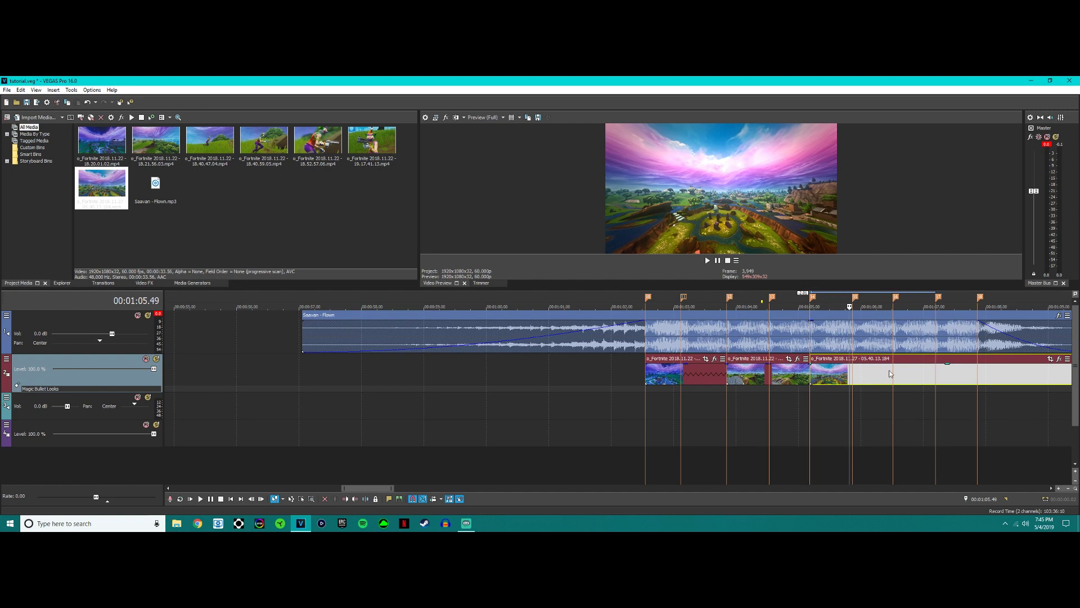
left_click(891, 373)
key("s")
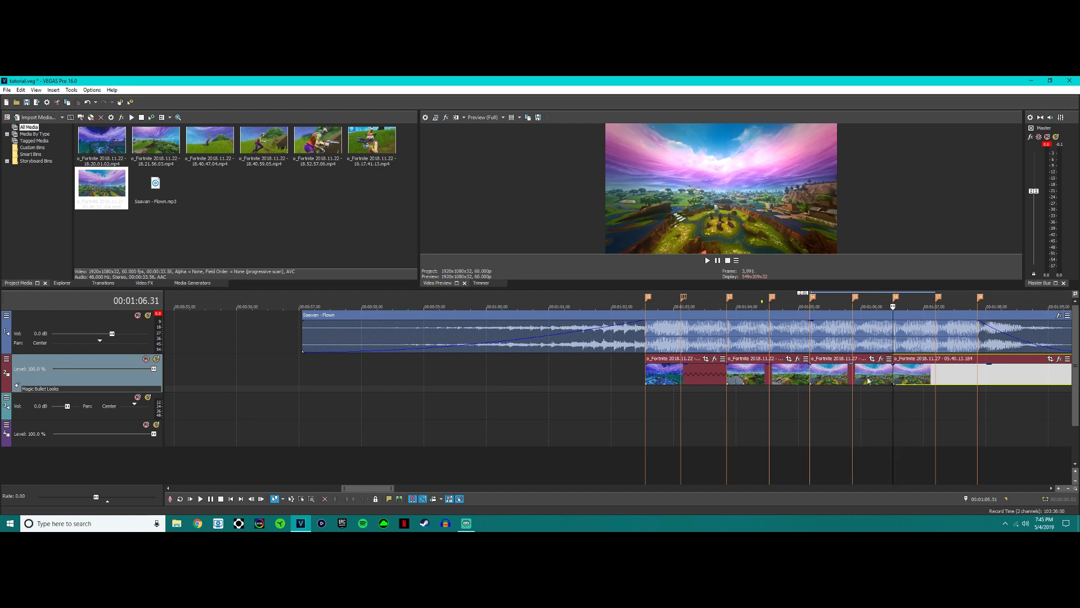
key("Delete")
Insert a Velocity envelope on the first Fortnite clip near 01:03.01.
left_click(678, 398)
scroll(617, 390, "up", 3)
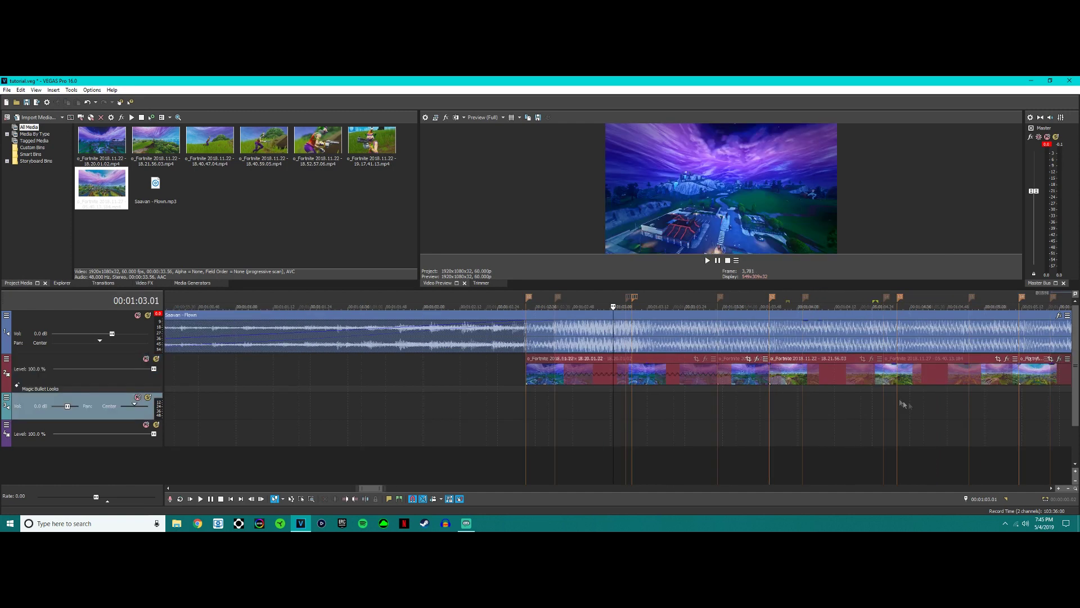
left_click(655, 378)
right_click(558, 380)
left_click(568, 383)
right_click(561, 368)
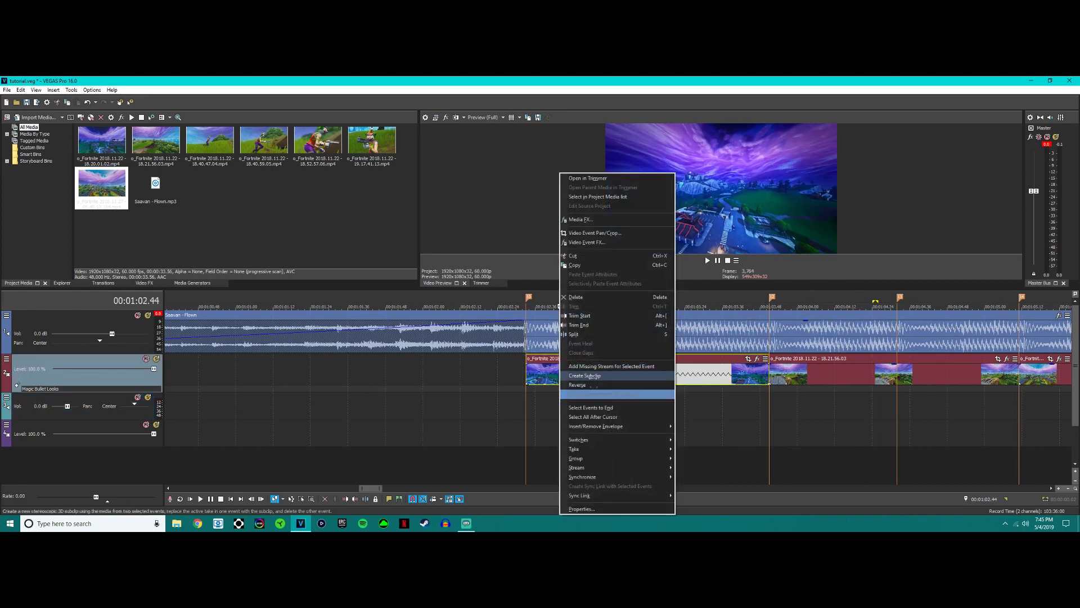
left_click(540, 367)
right_click(545, 368)
mouse_move(597, 429)
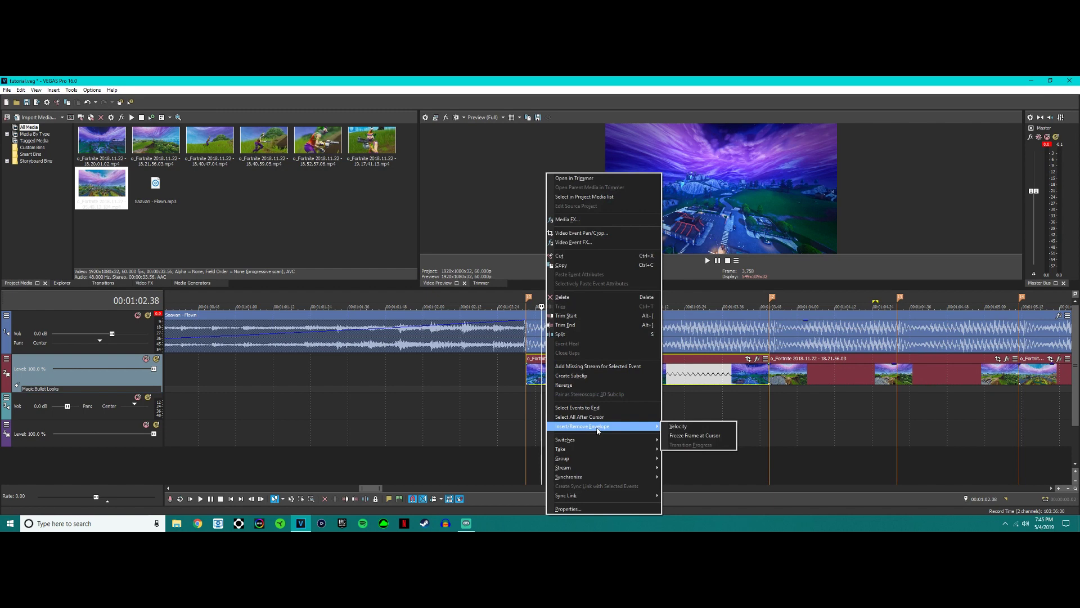
left_click(685, 429)
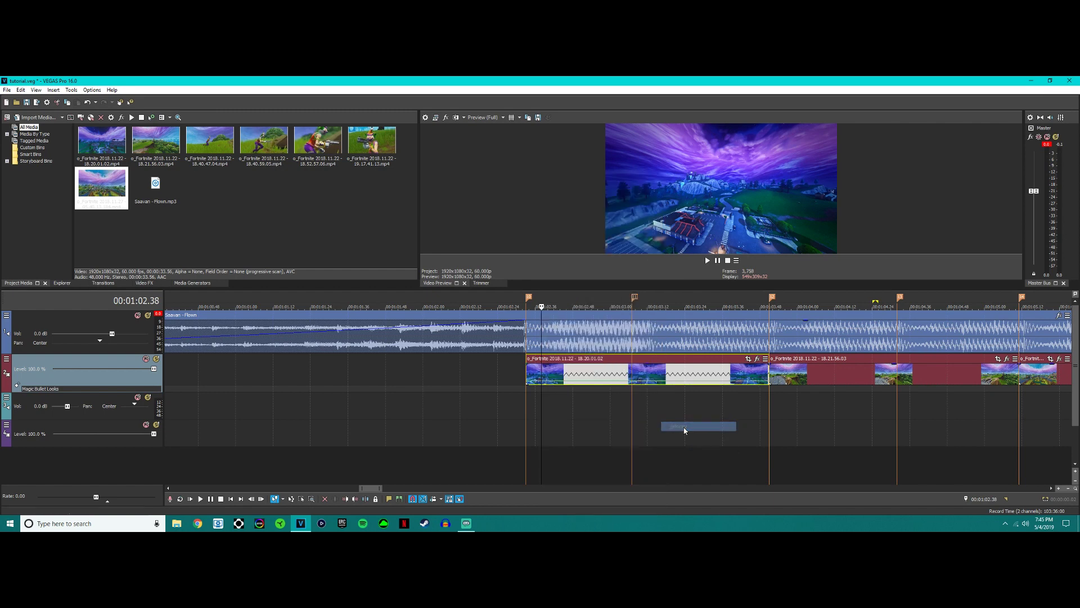
Give the velocity envelope a Fast Fade curve and preview from 01:03.01.
left_click(573, 384)
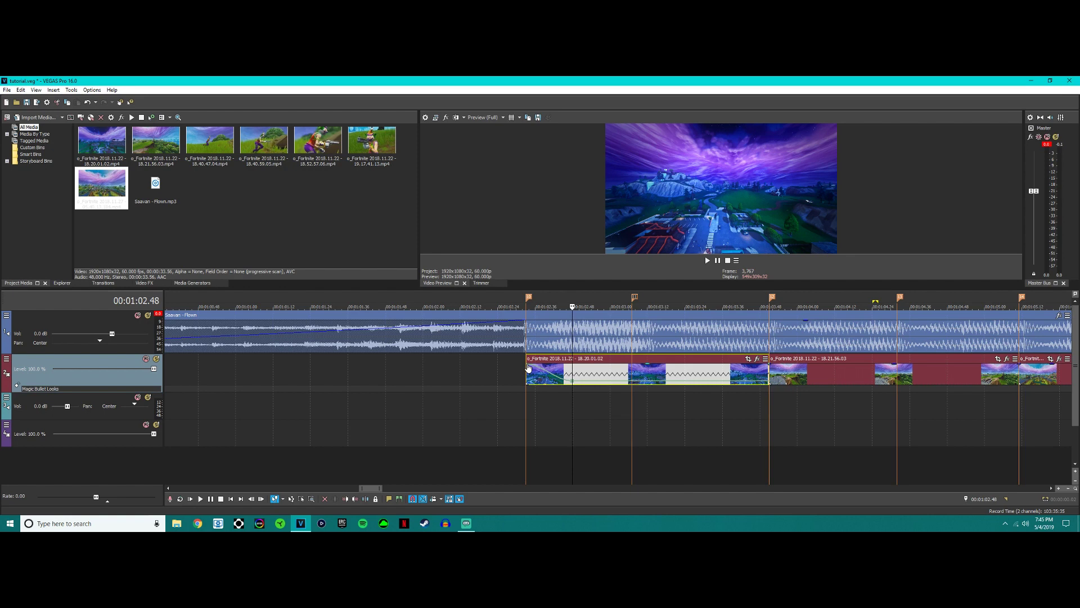
right_click(536, 370)
right_click(537, 370)
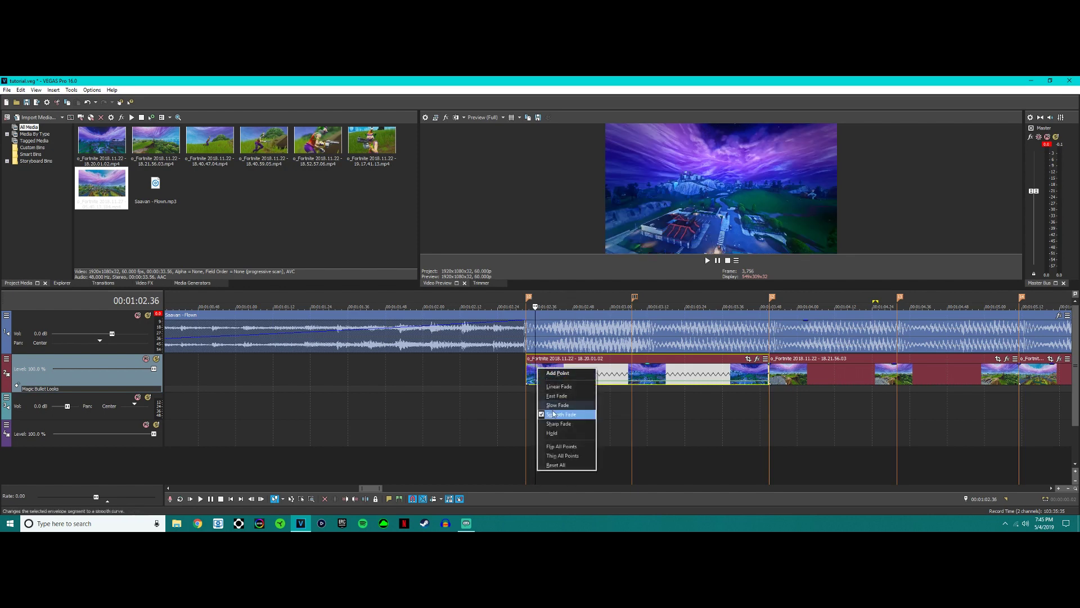
left_click(555, 398)
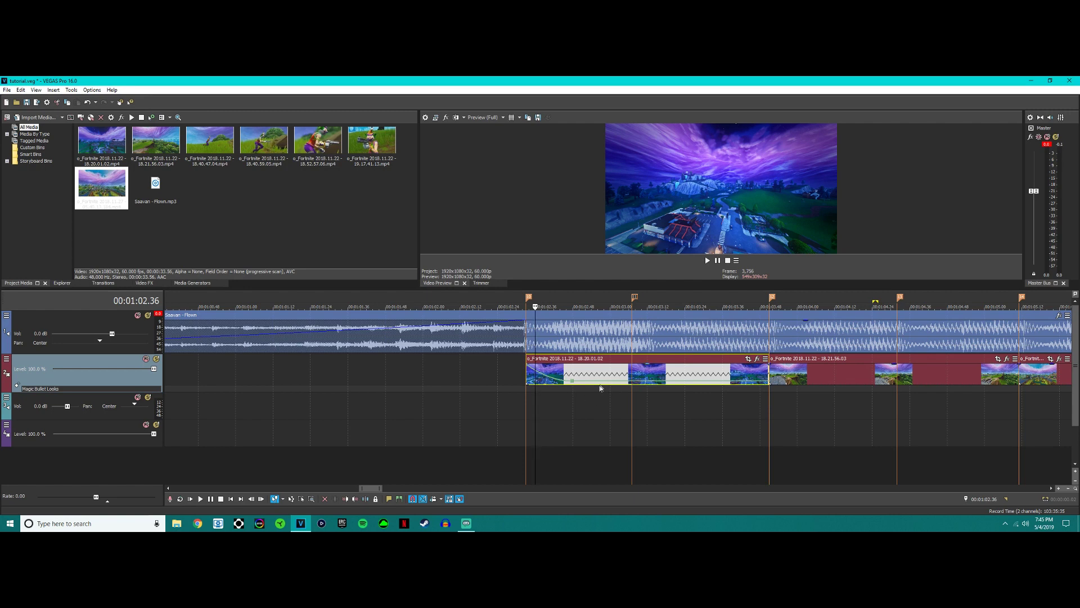
left_click(530, 397)
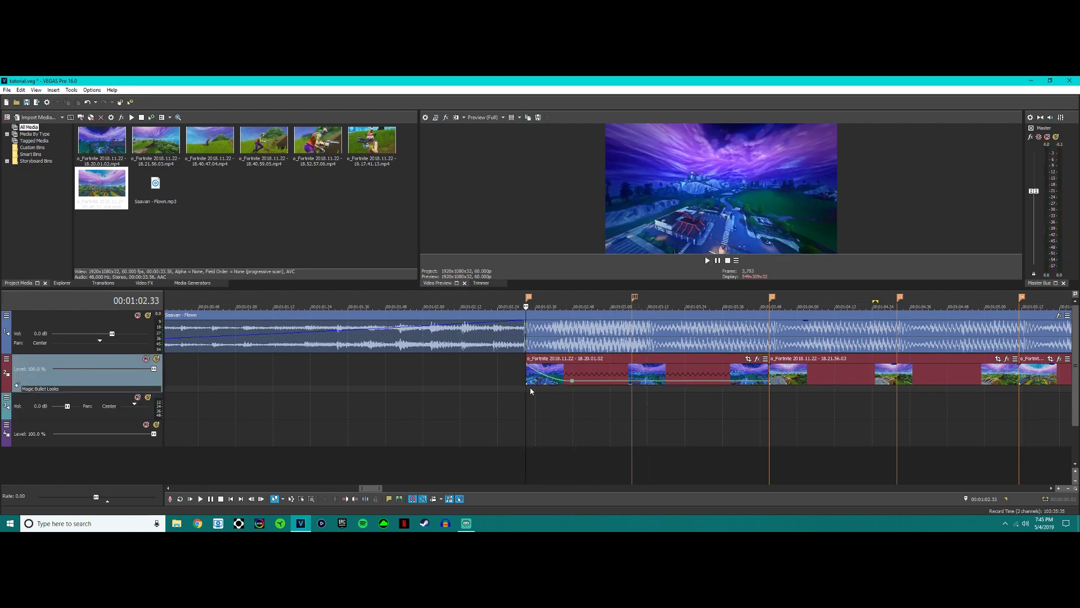
left_click(613, 381)
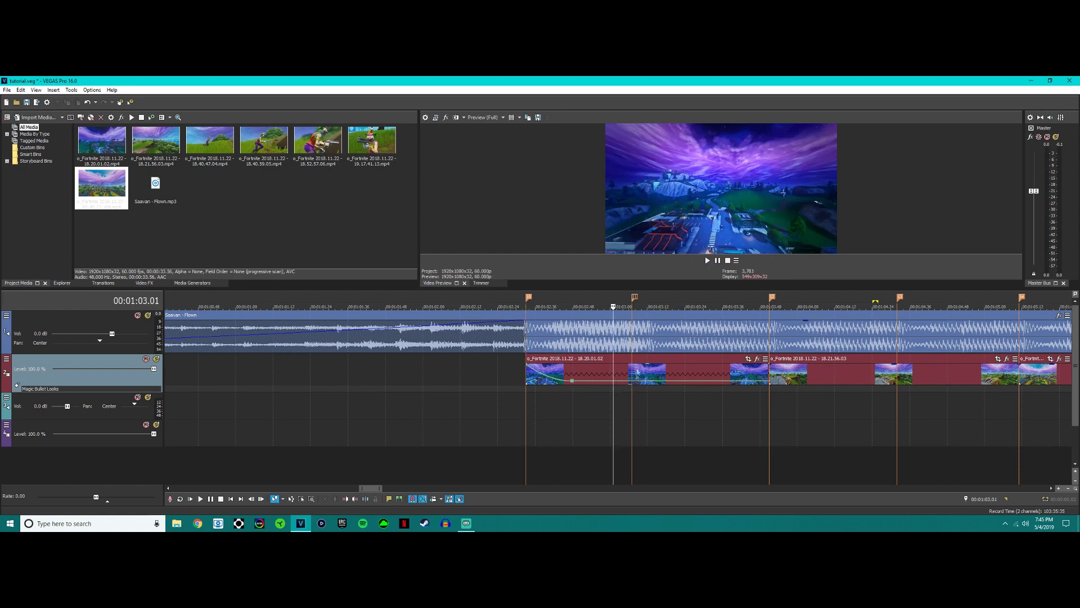
key("space")
key("space")
Add a velocity point at 01:03.00 and raise the point at the orange marker to 1,000%.
double_click(613, 381)
left_click(652, 385)
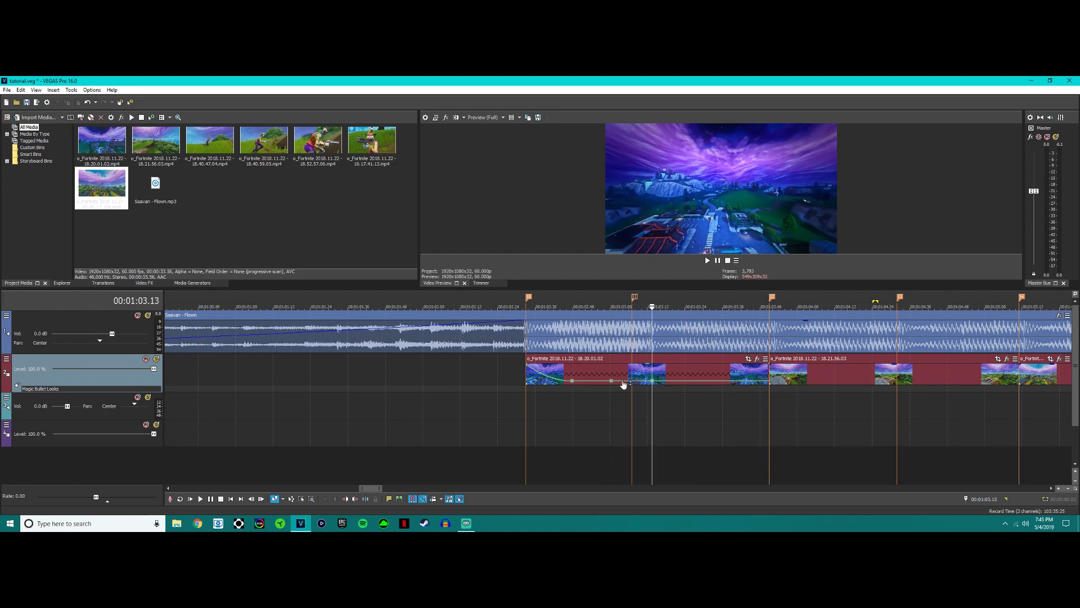
left_click(634, 385)
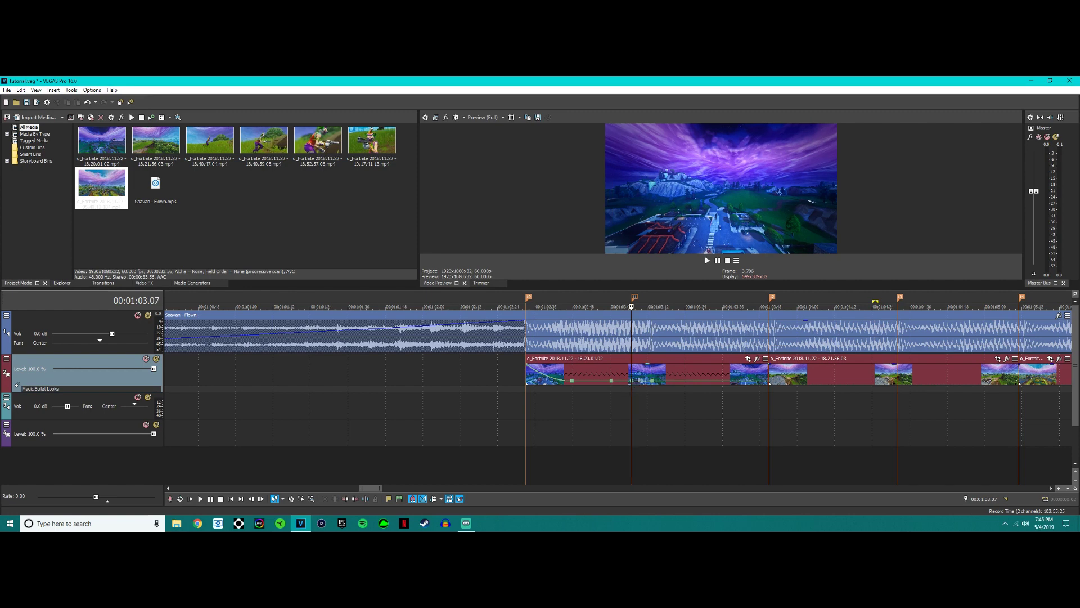
left_click_drag(631, 382, 632, 364)
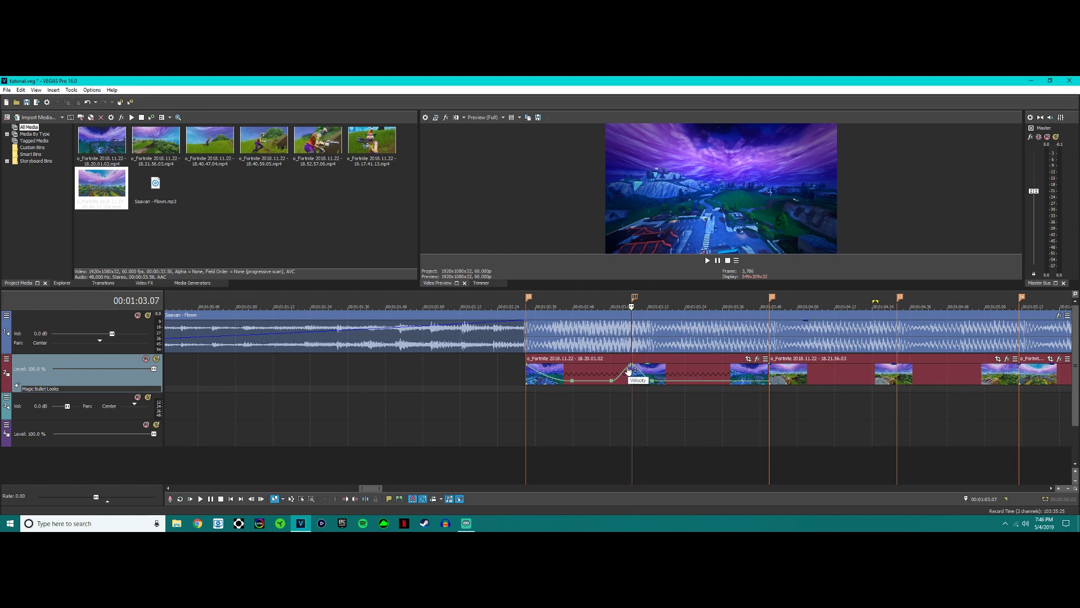
Give the velocity envelope segment leading into the 1,000% peak a slow fade curve and preview it.
right_click(630, 371)
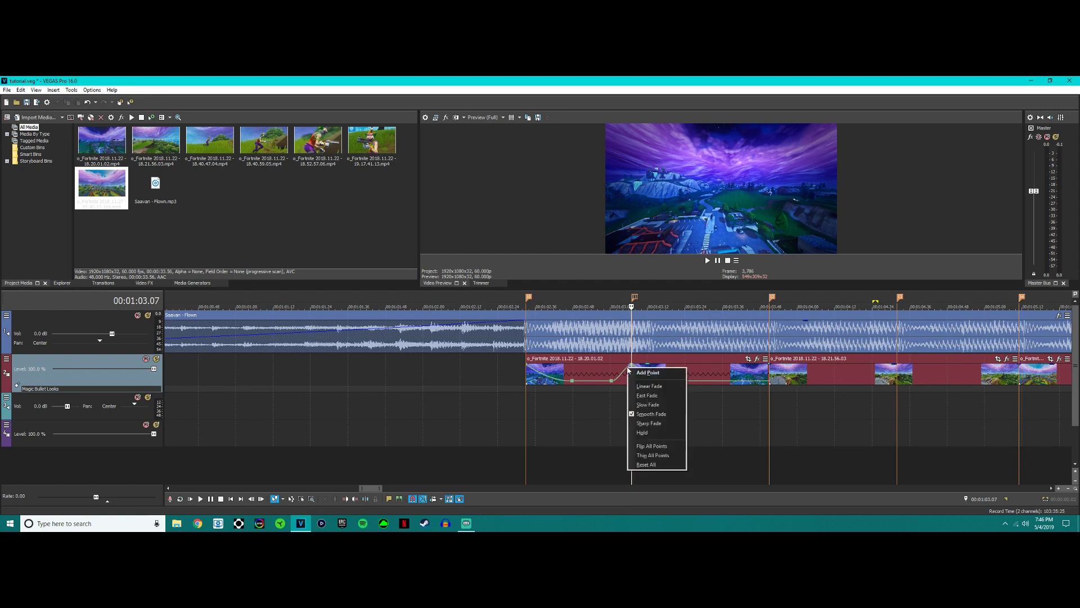
left_click(646, 405)
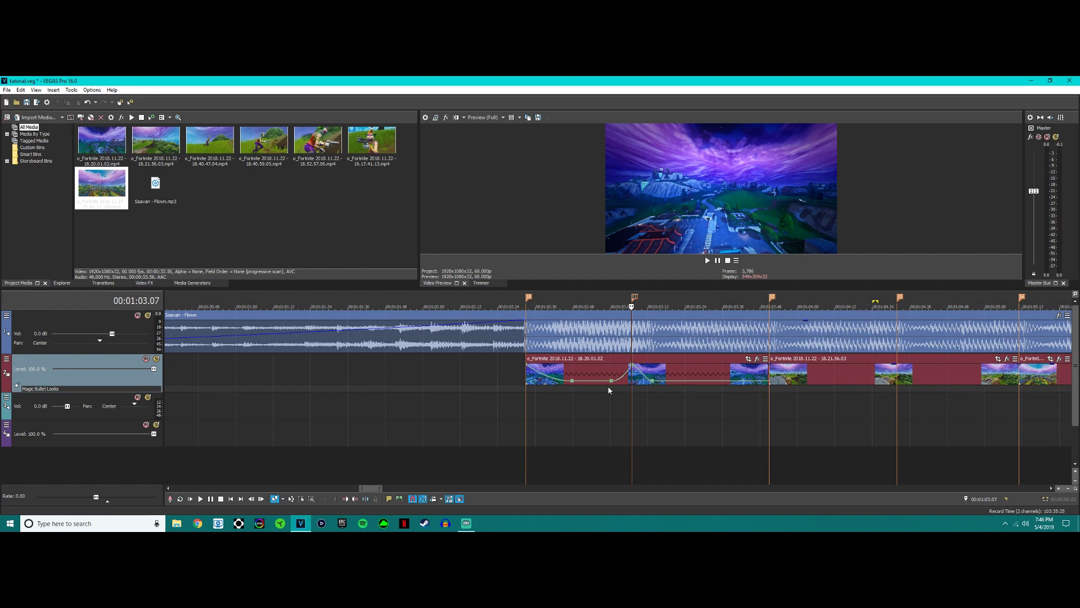
key("space")
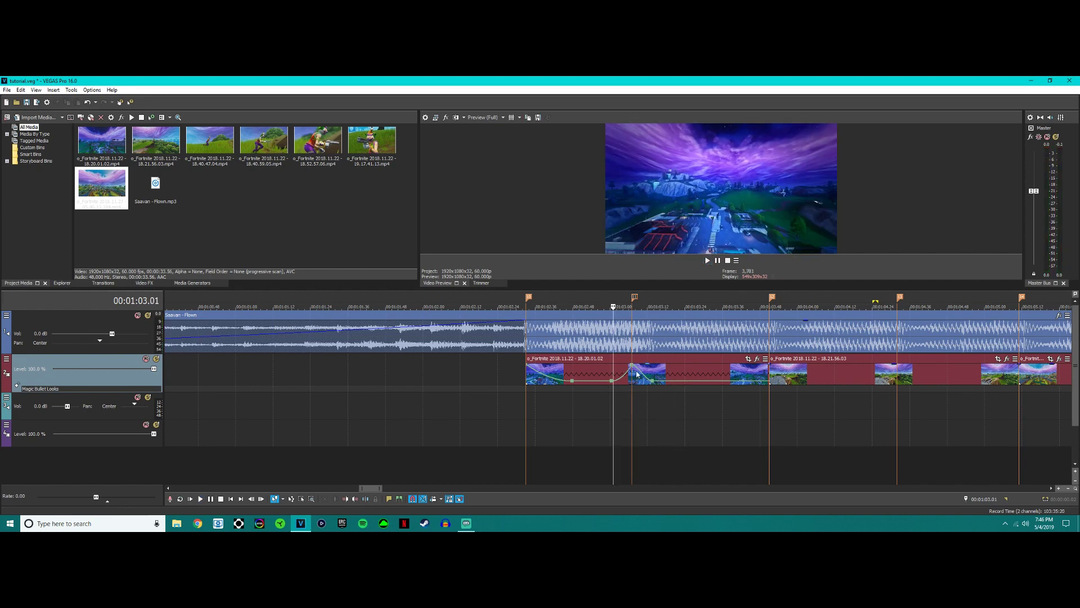
right_click(638, 371)
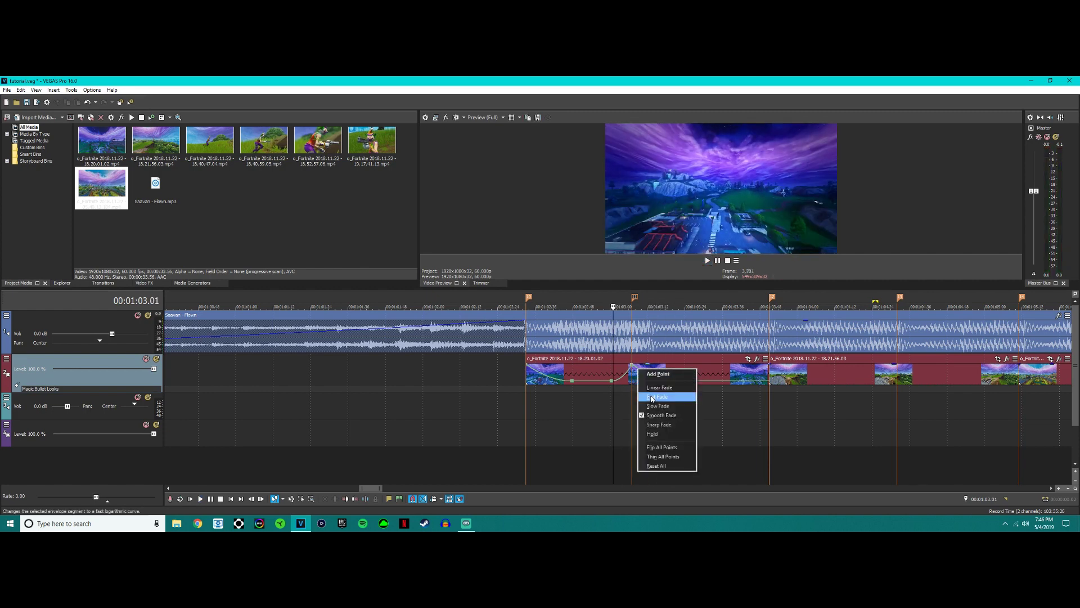
left_click(651, 406)
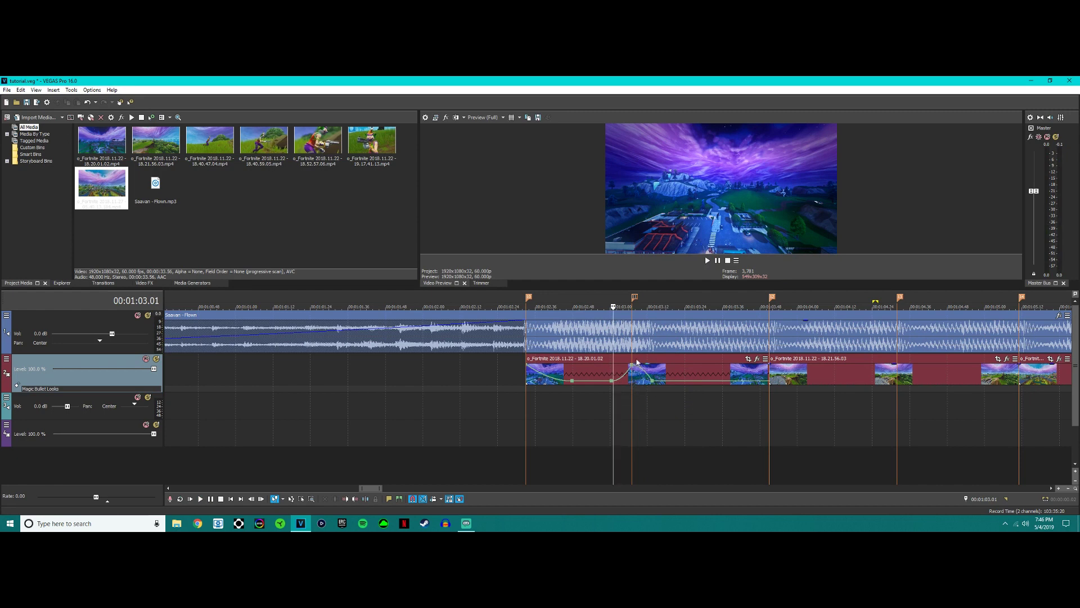
key("space")
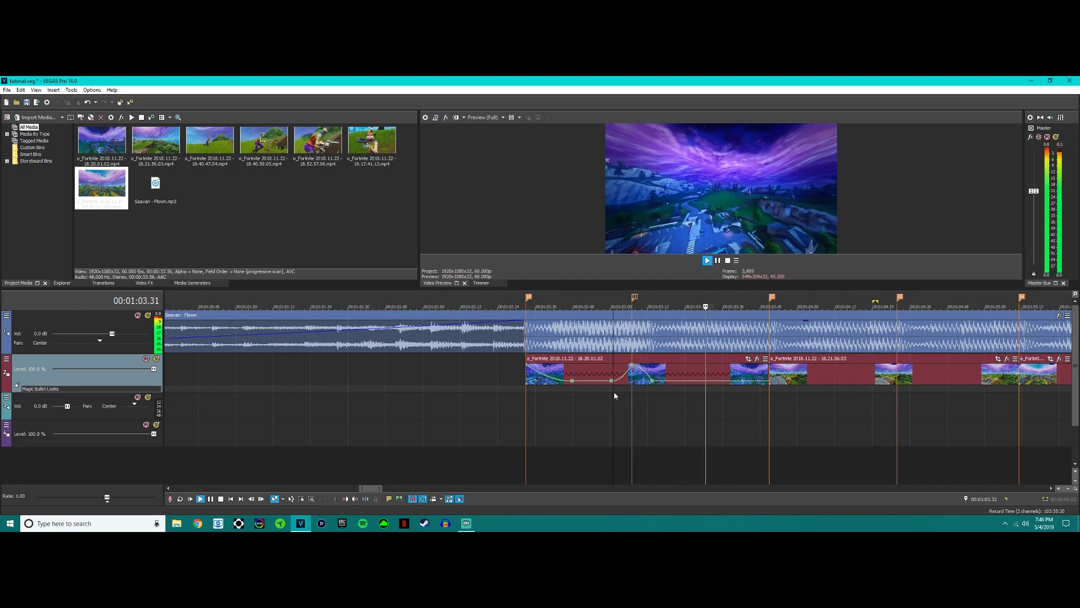
key("space")
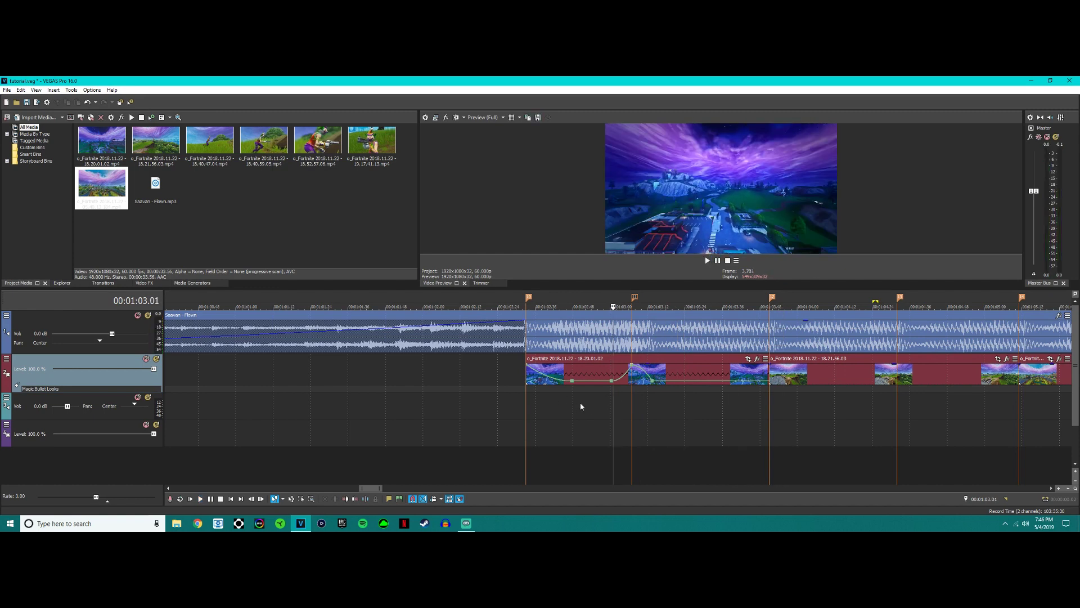
Replay the speed ramp from an earlier point, then return to the clip start.
left_click(580, 406)
key("space")
key("j")
key("k")
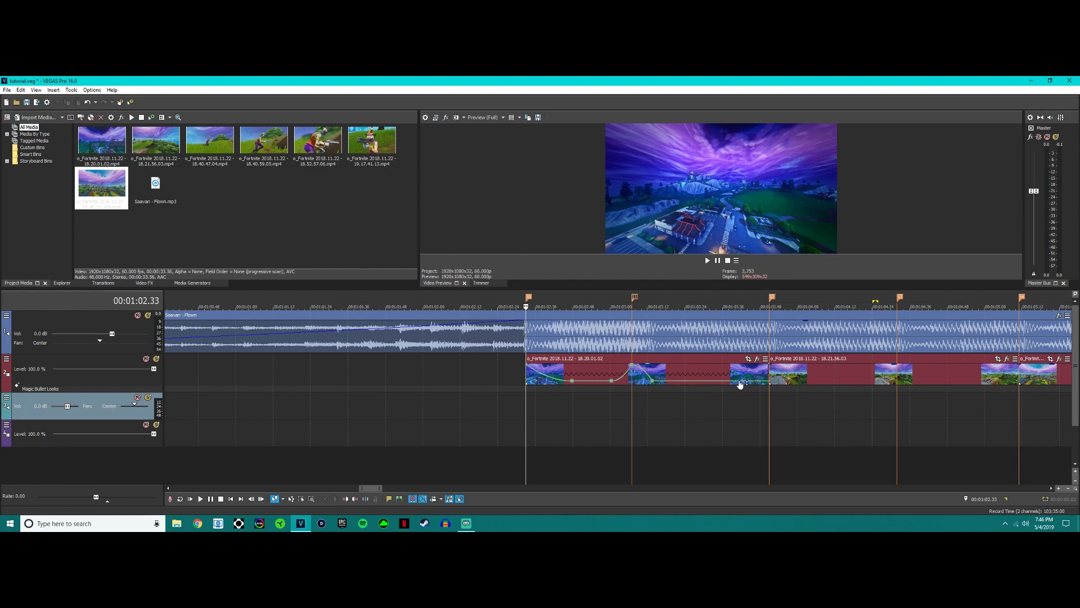
Apply a slow fade curve to the envelope segment at 01:03.50 and review the ramp.
left_click(738, 382)
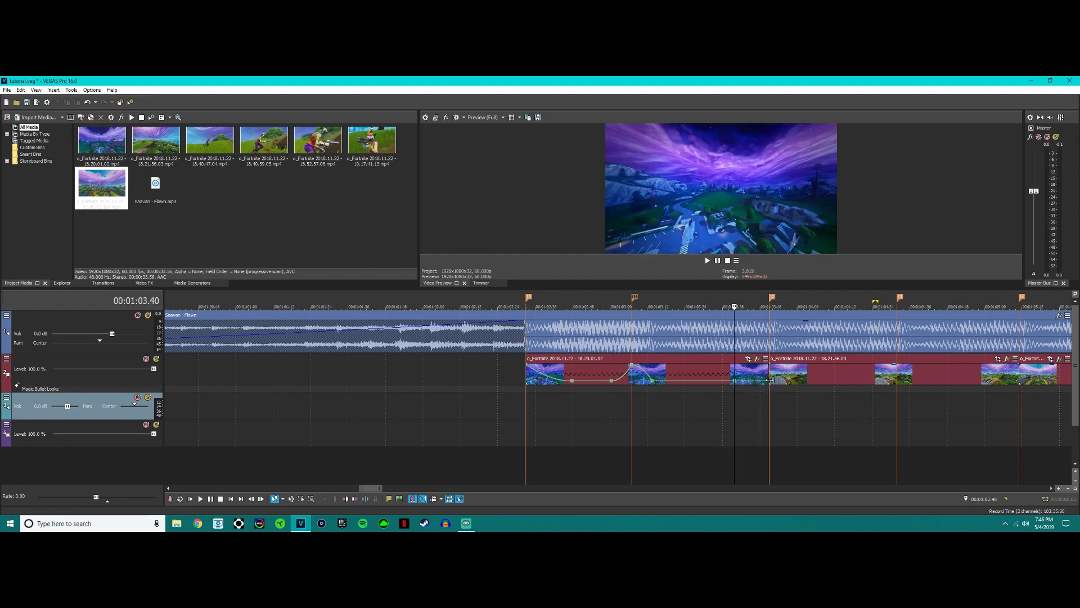
left_click(767, 386)
right_click(767, 366)
left_click(790, 401)
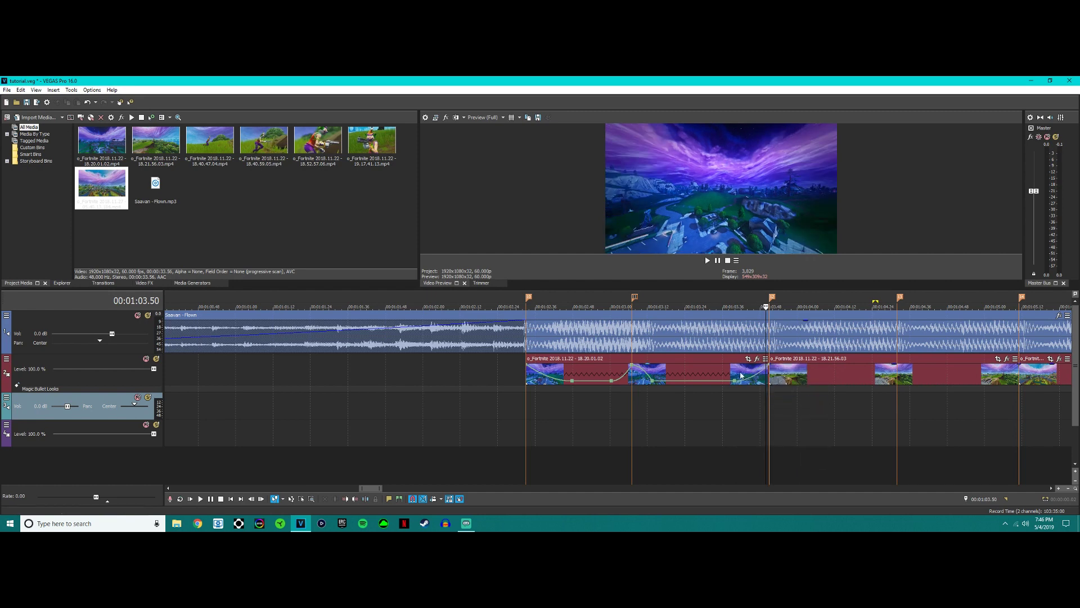
left_click(732, 386)
key("space")
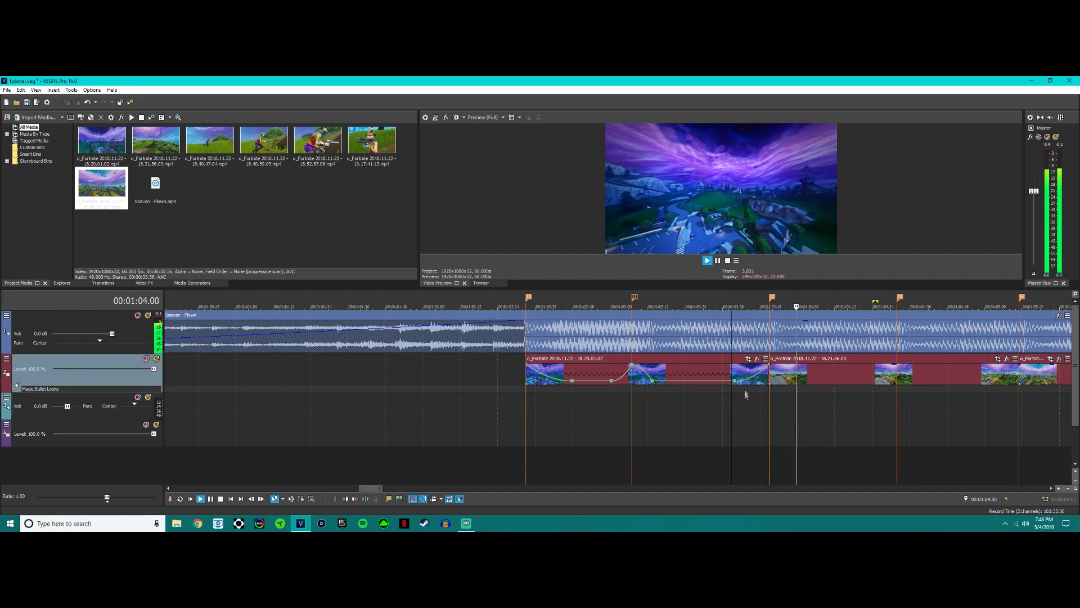
key("space")
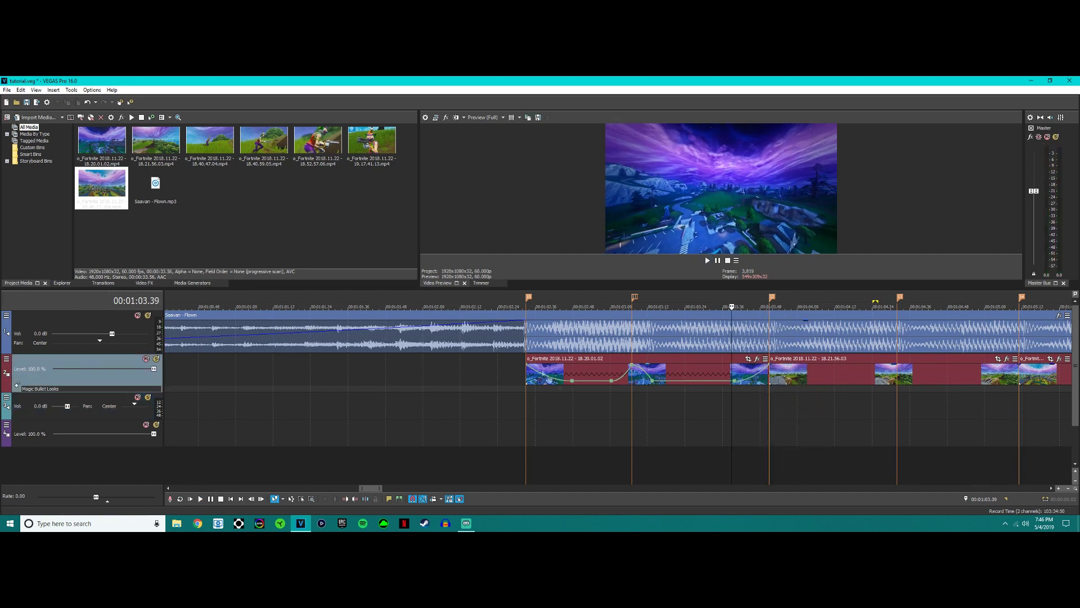
Change the segment near the peak at 01:03.05 to a fast fade curve and preview it.
left_click(622, 389)
right_click(632, 372)
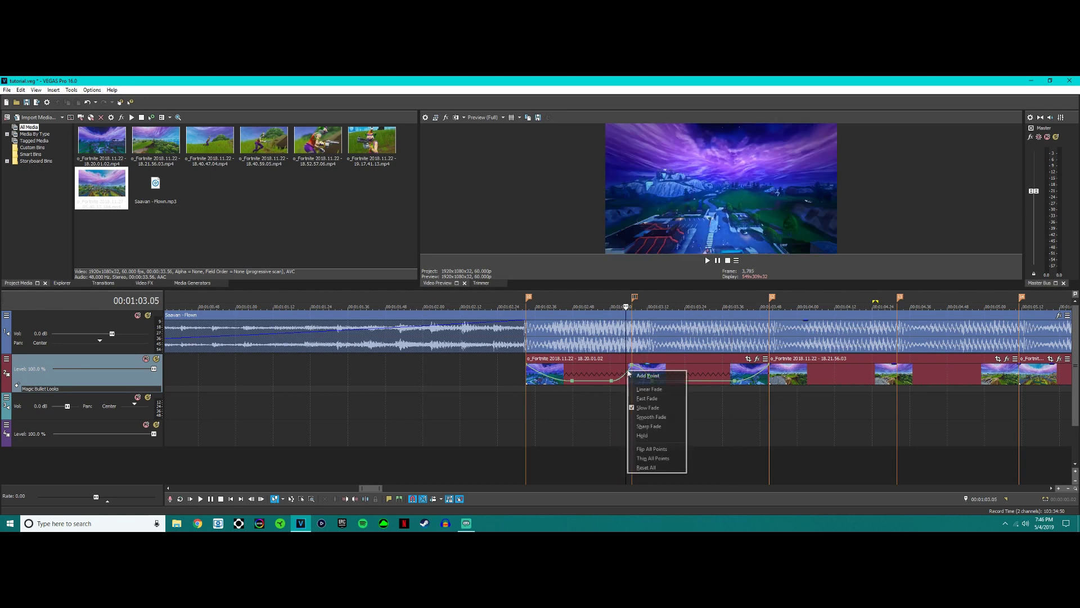
left_click(648, 398)
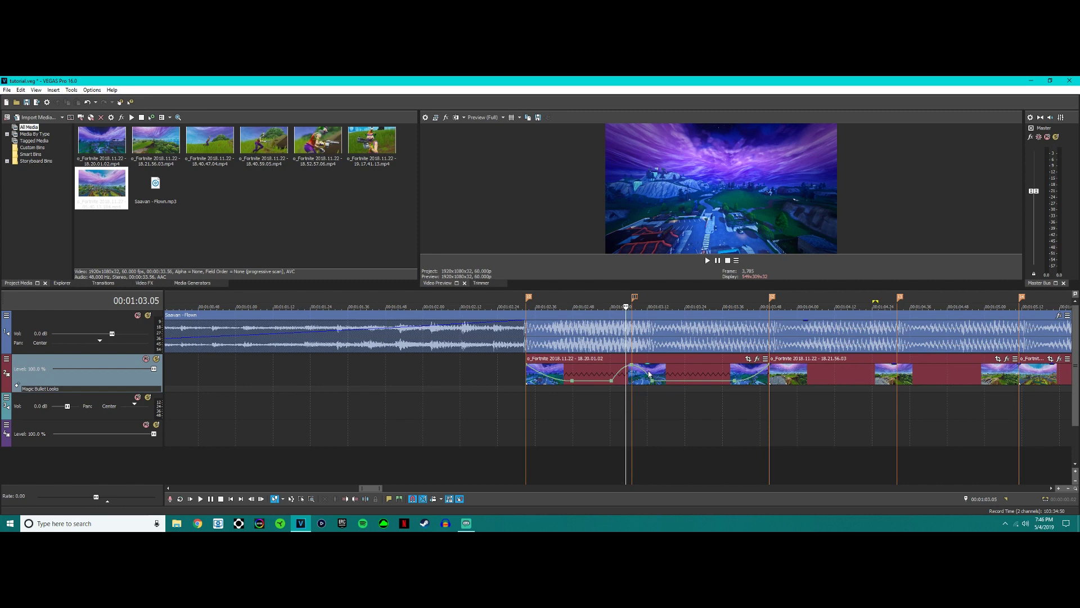
left_click(596, 395)
key("space")
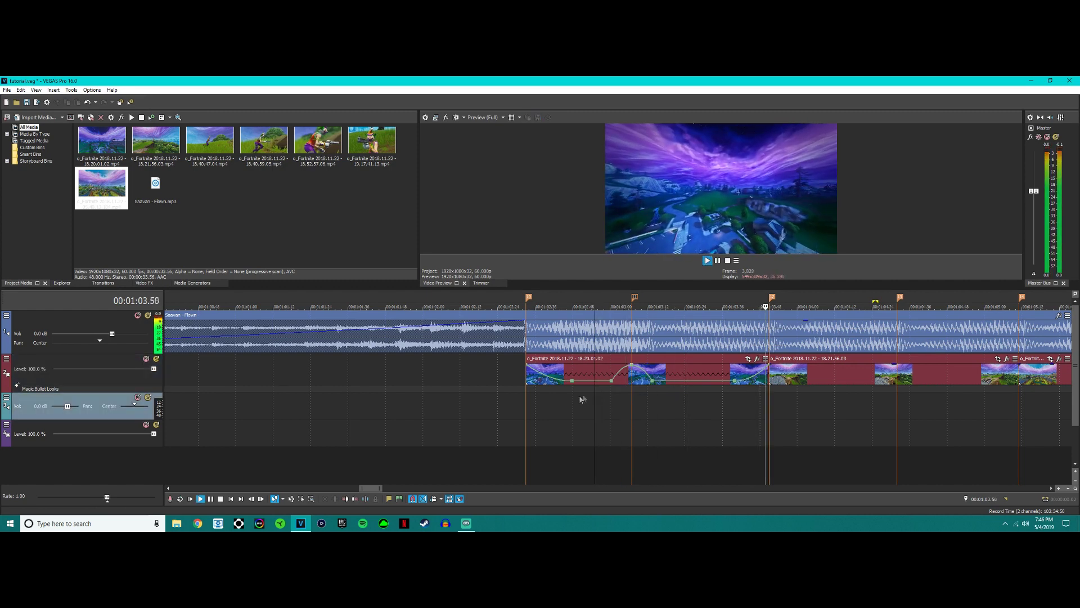
key("space")
Try a slow fade on that segment, revert to fast fade, and preview from 01:02.54.
right_click(623, 370)
left_click(642, 406)
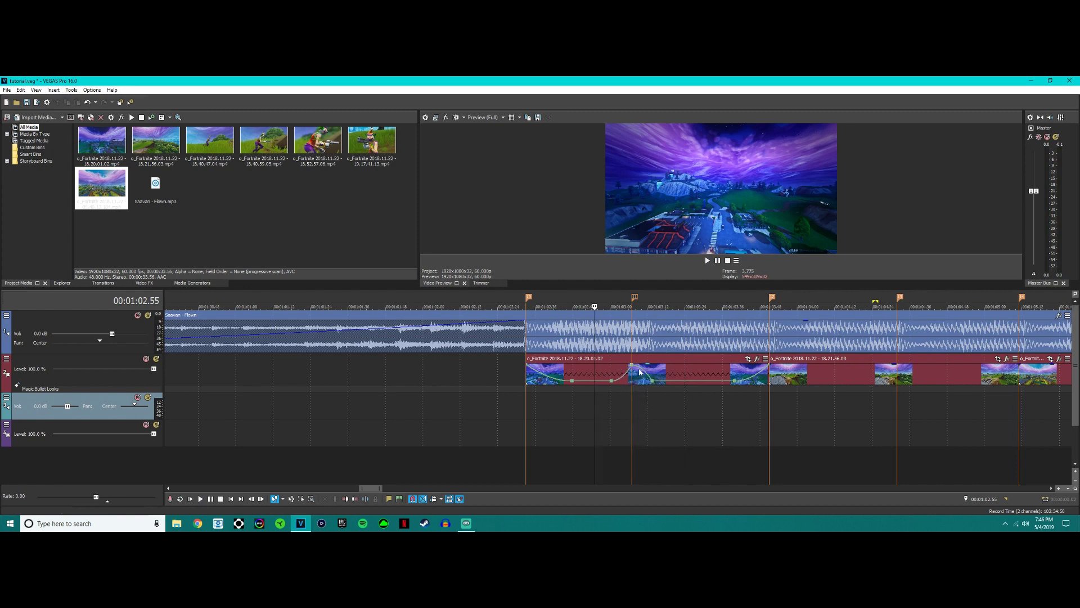
right_click(642, 371)
left_click(659, 396)
left_click(592, 399)
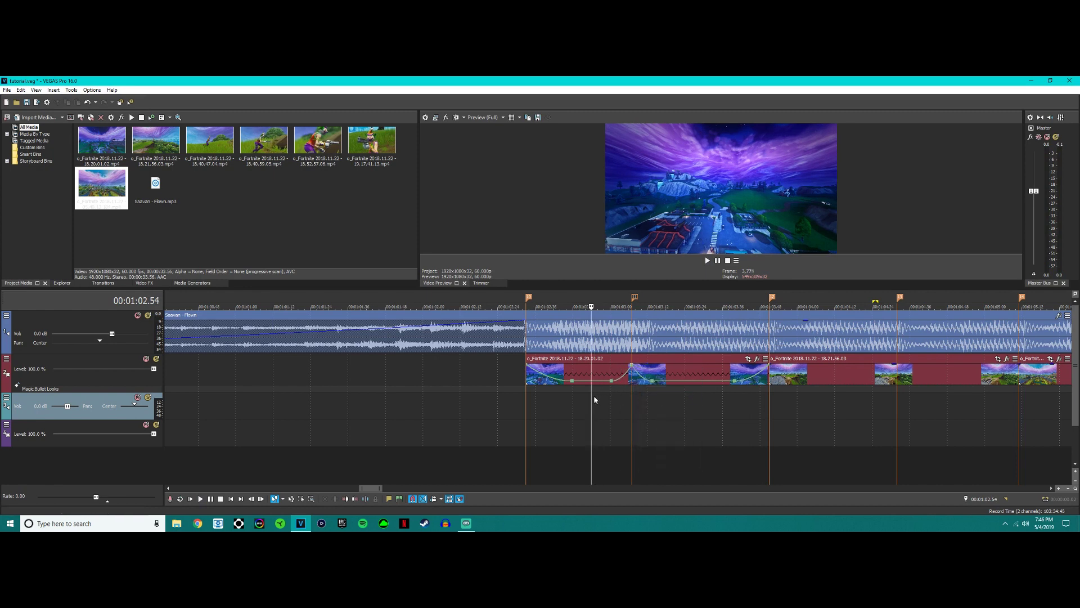
key("space")
key("space")
right_click(633, 371)
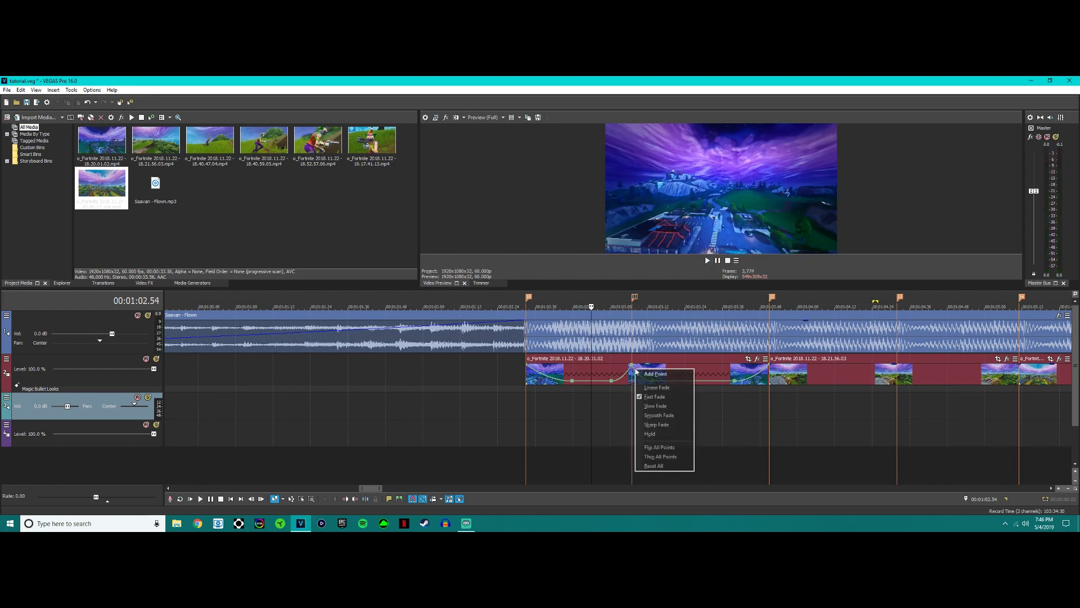